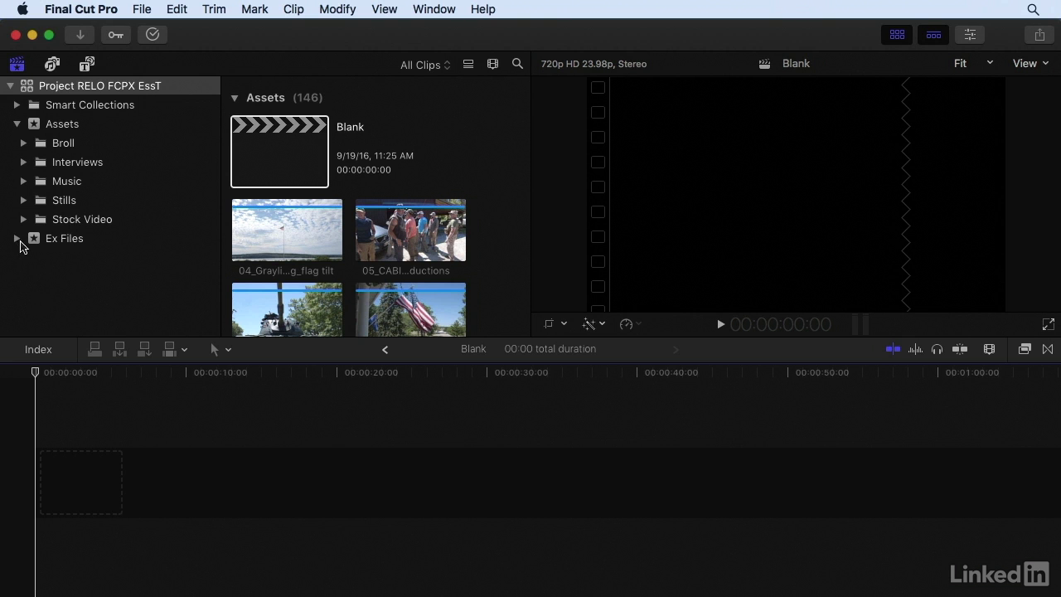
# Step: Open the Presets Export project from keyword collection 12.3 in Chapter 12 of the Ex Files event
pyautogui.click(16, 237)
pyautogui.scroll(-5, 17, 245)
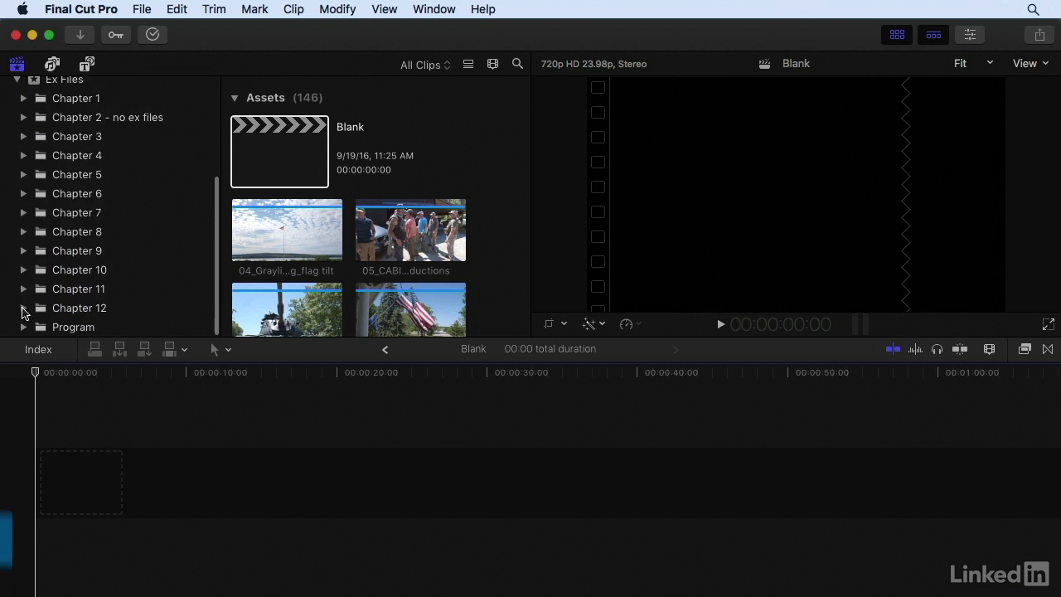
pyautogui.click(24, 308)
pyautogui.click(68, 289)
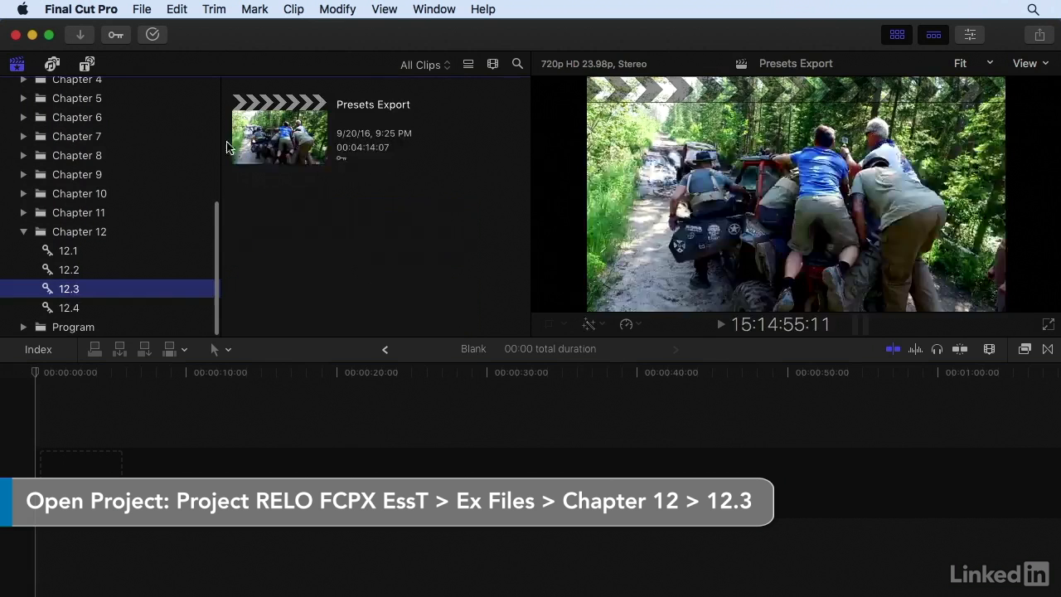
pyautogui.doubleClick(271, 126)
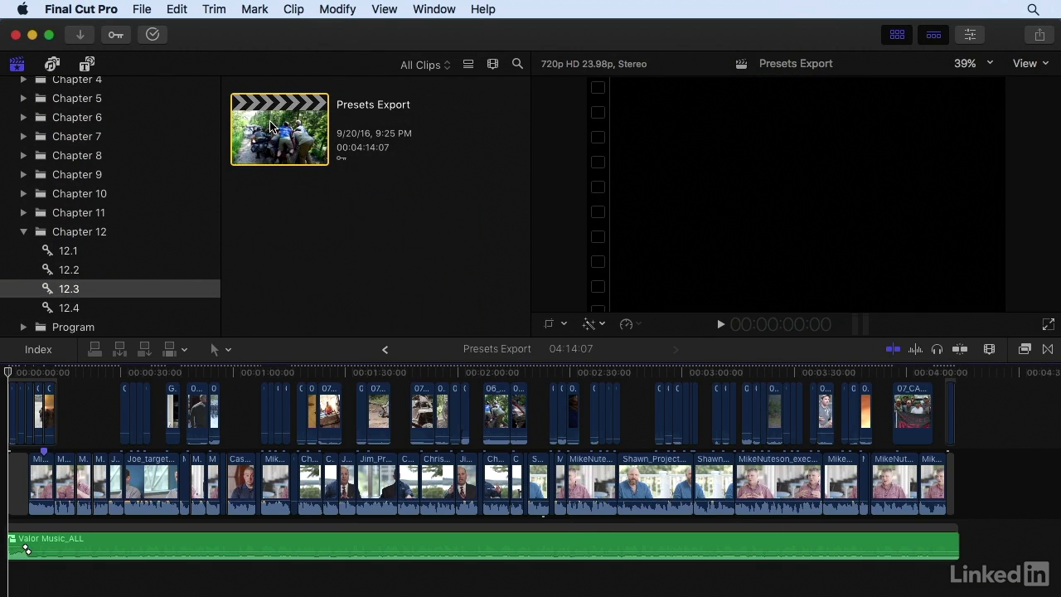
# Step: Add an Email destination to the share destinations, placing it between Blu-ray and Frame.io H264
pyautogui.click(1039, 35)
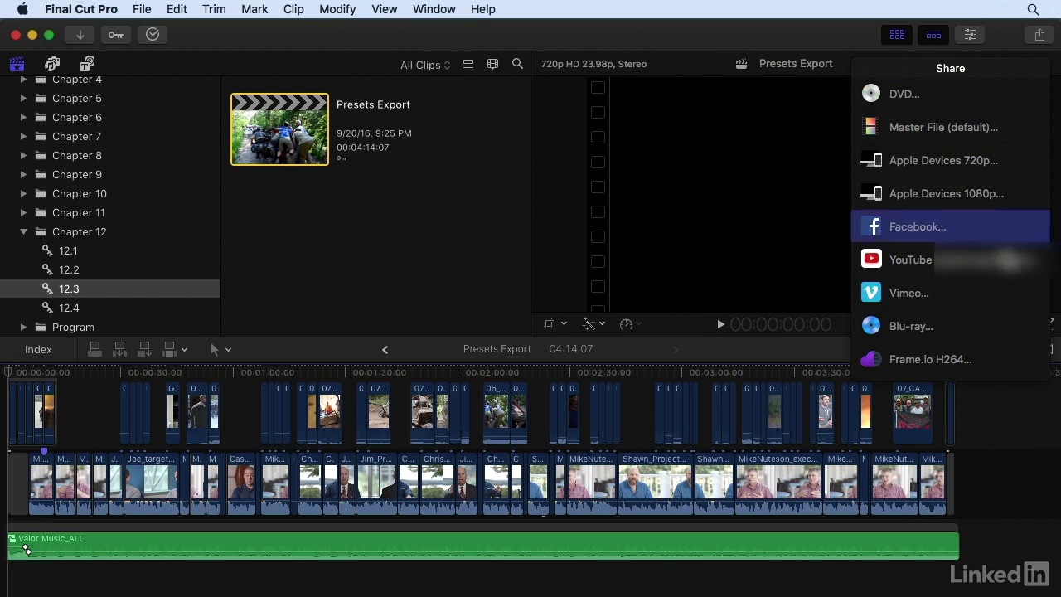
pyautogui.click(1018, 36)
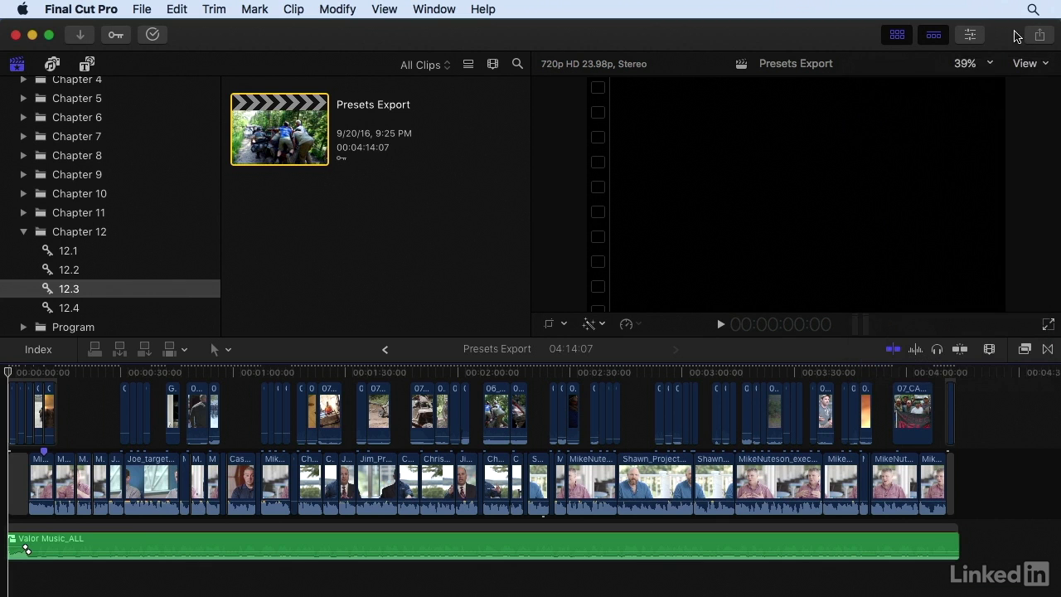
pyautogui.click(141, 8)
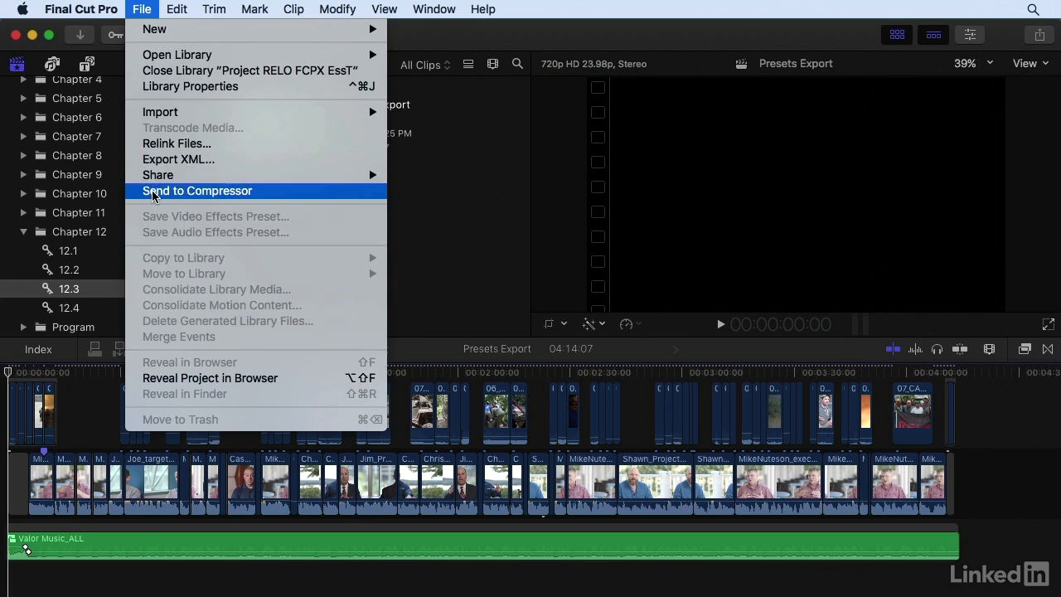
pyautogui.moveTo(156, 179)
pyautogui.click(551, 380)
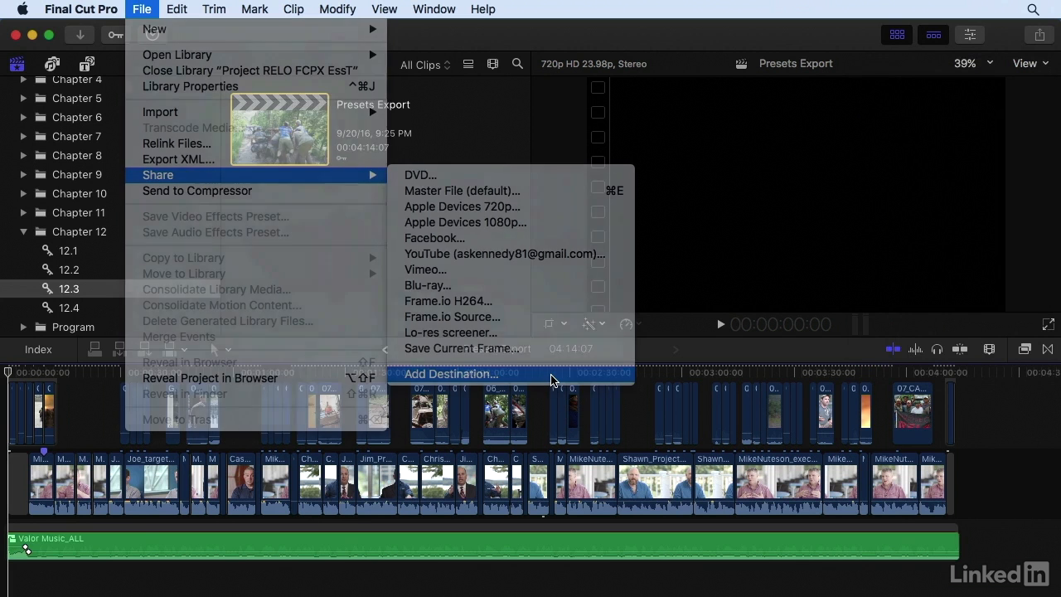
pyautogui.moveTo(787, 175); pyautogui.dragTo(387, 386)
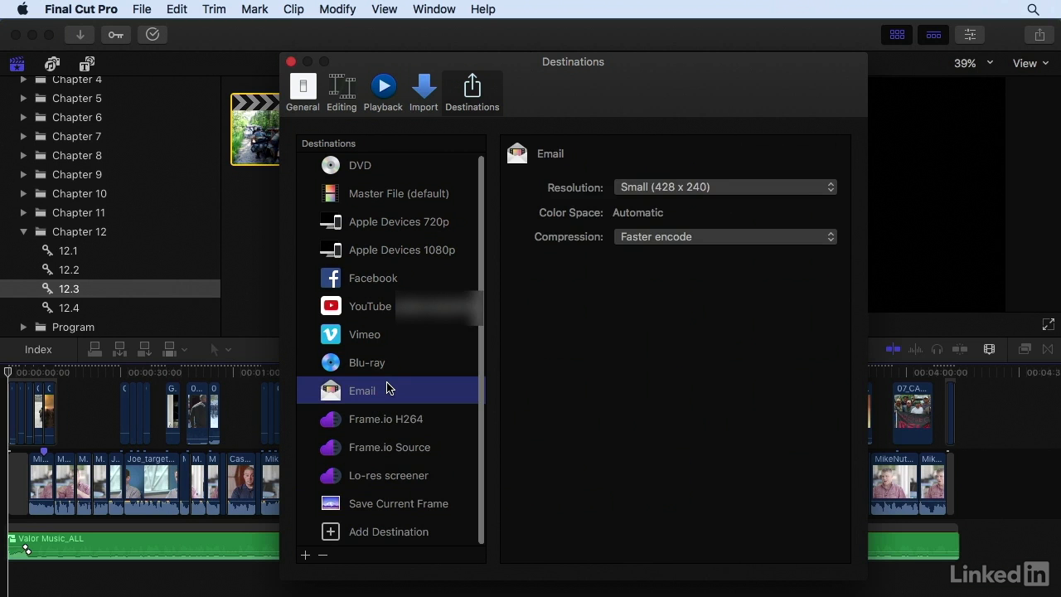
pyautogui.click(291, 61)
# Step: Start sharing the project to YouTube, review its title and description, and display the export settings
pyautogui.click(1037, 36)
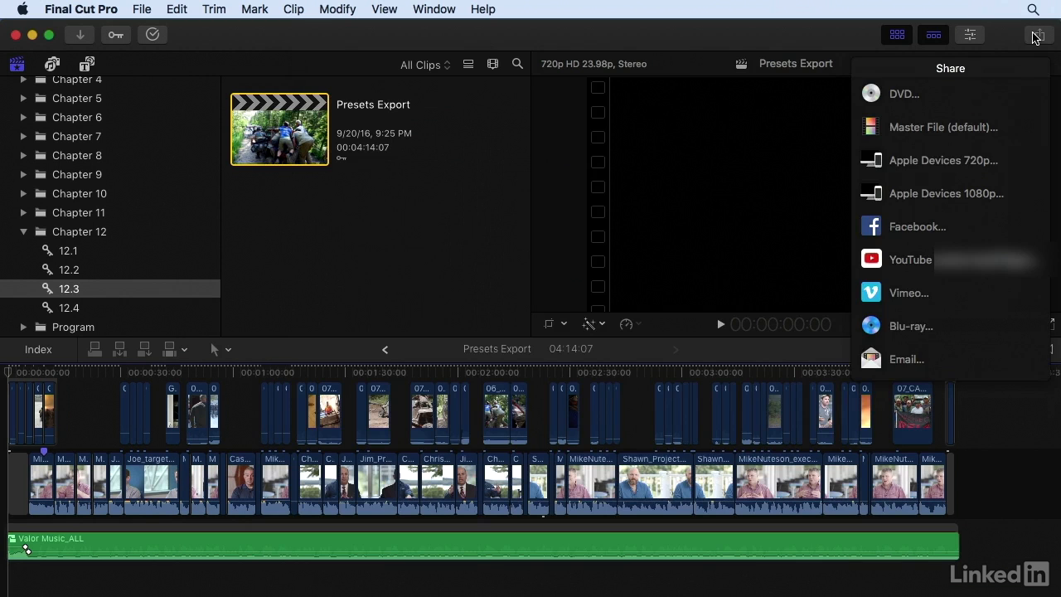
pyautogui.click(912, 260)
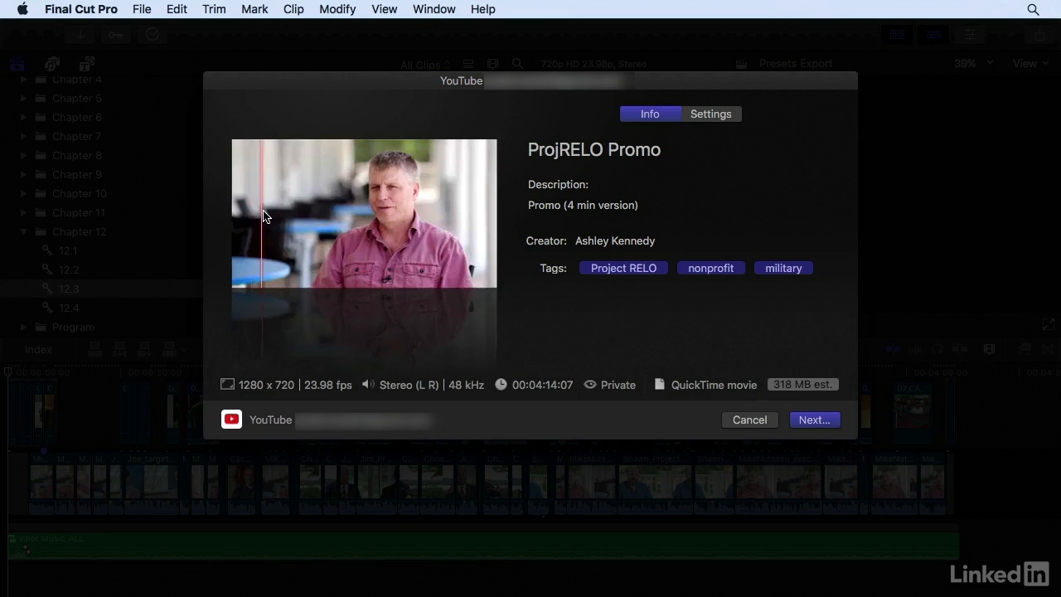
pyautogui.click(566, 149)
pyautogui.click(557, 205)
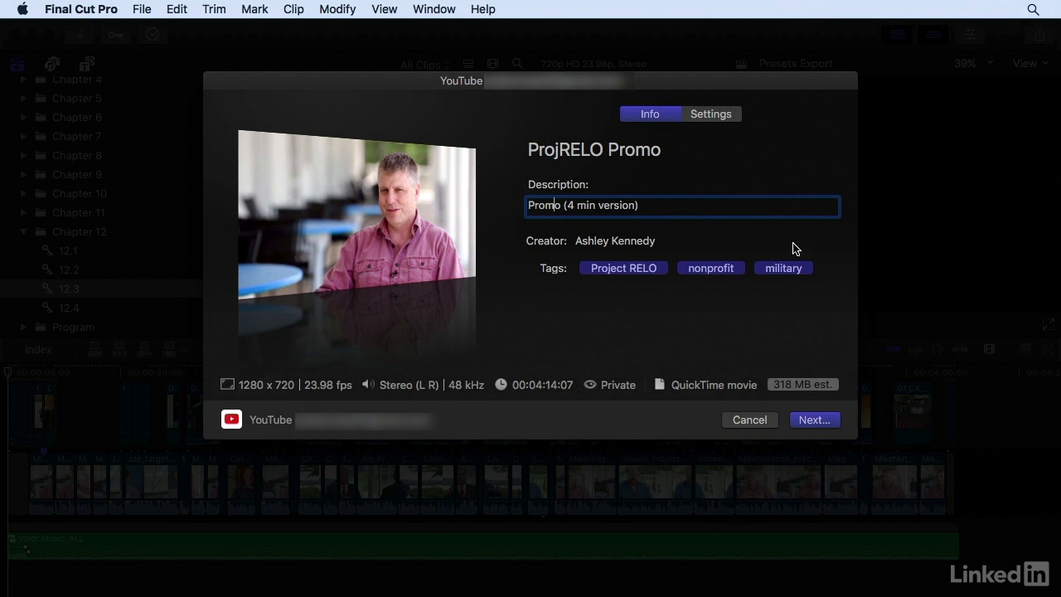
pyautogui.click(731, 116)
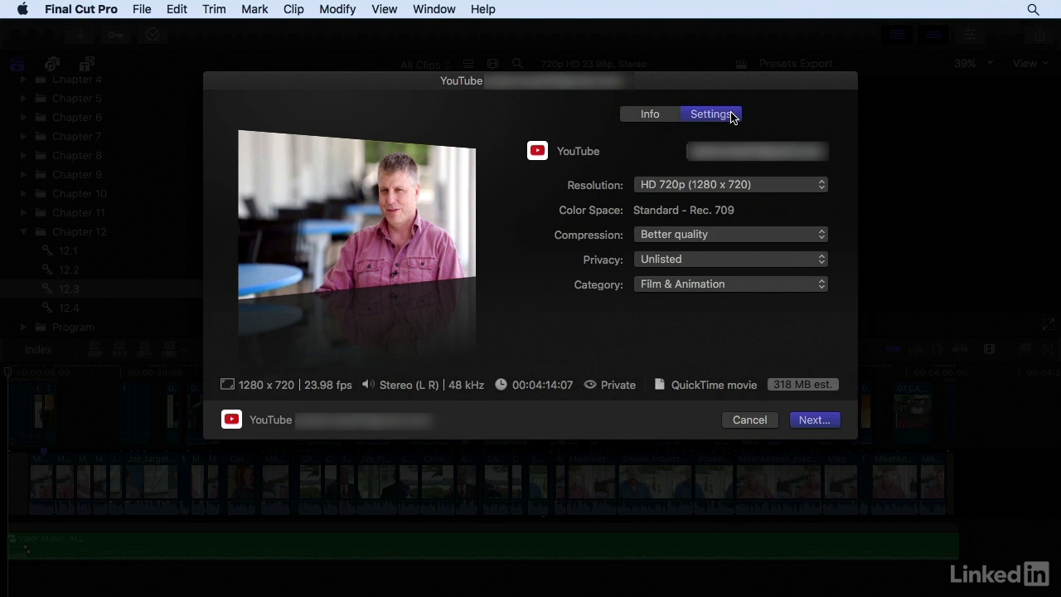
# Step: Try the SD 480p (640 x 360) resolution for the YouTube export, and return it to HD 720p (1280 x 720)
pyautogui.click(791, 190)
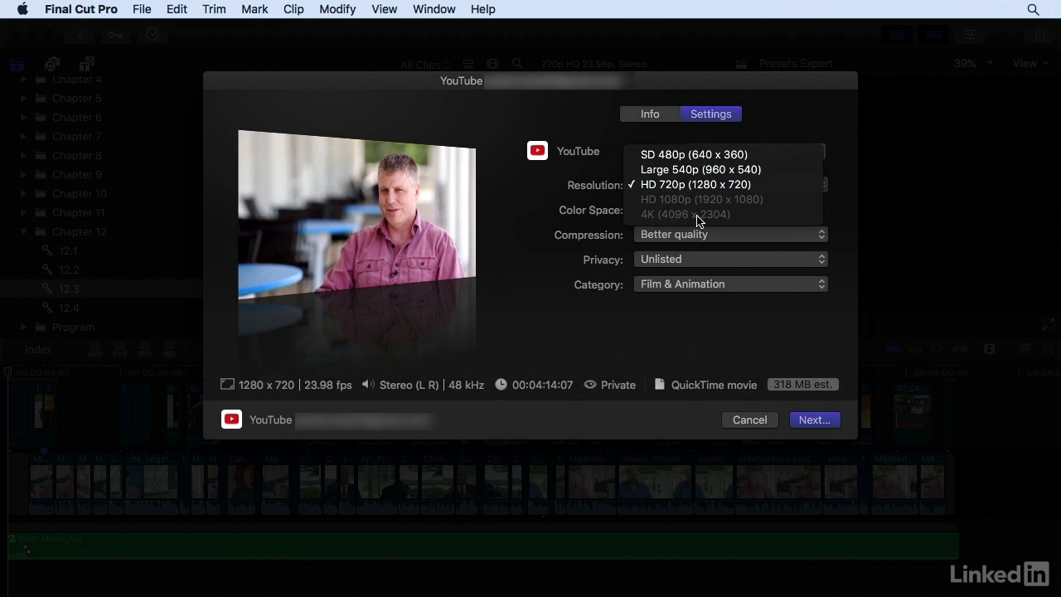
pyautogui.click(737, 154)
pyautogui.click(749, 186)
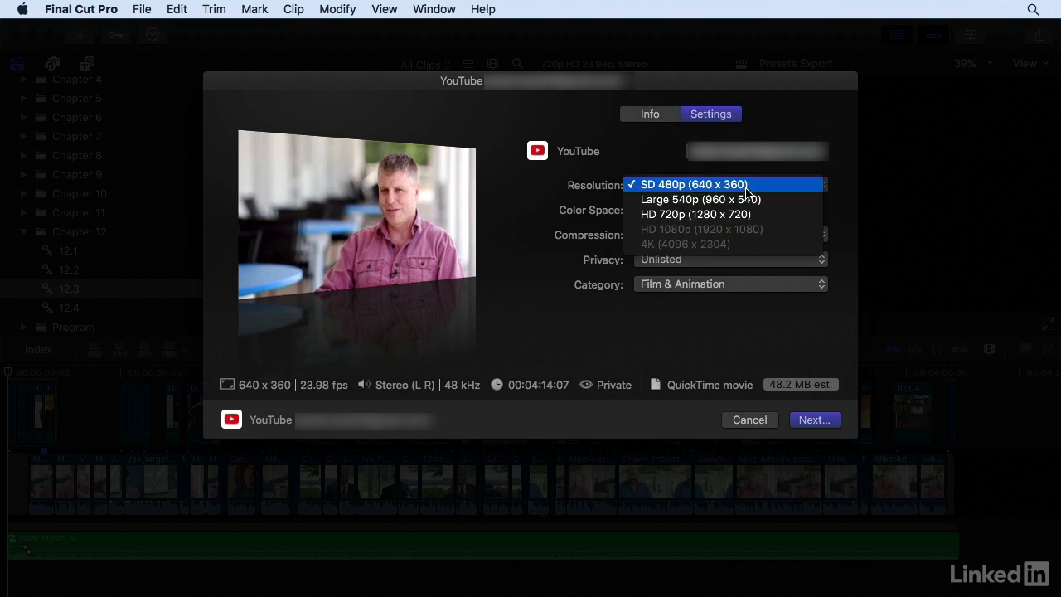
pyautogui.click(795, 222)
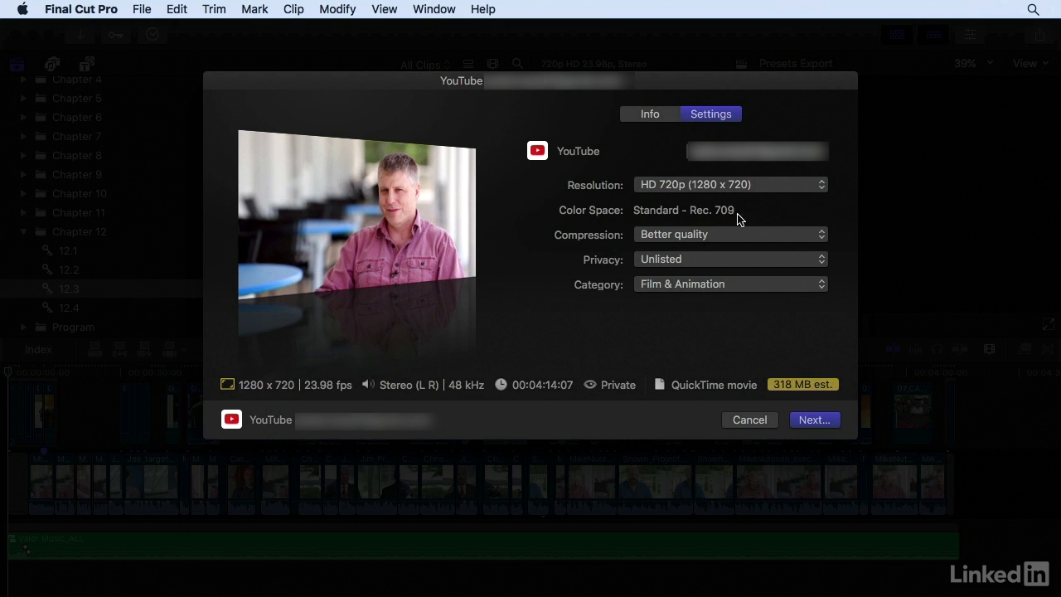
# Step: Review the YouTube compression, privacy and category choices, keeping Better quality, Unlisted and Film & Animation
pyautogui.click(774, 240)
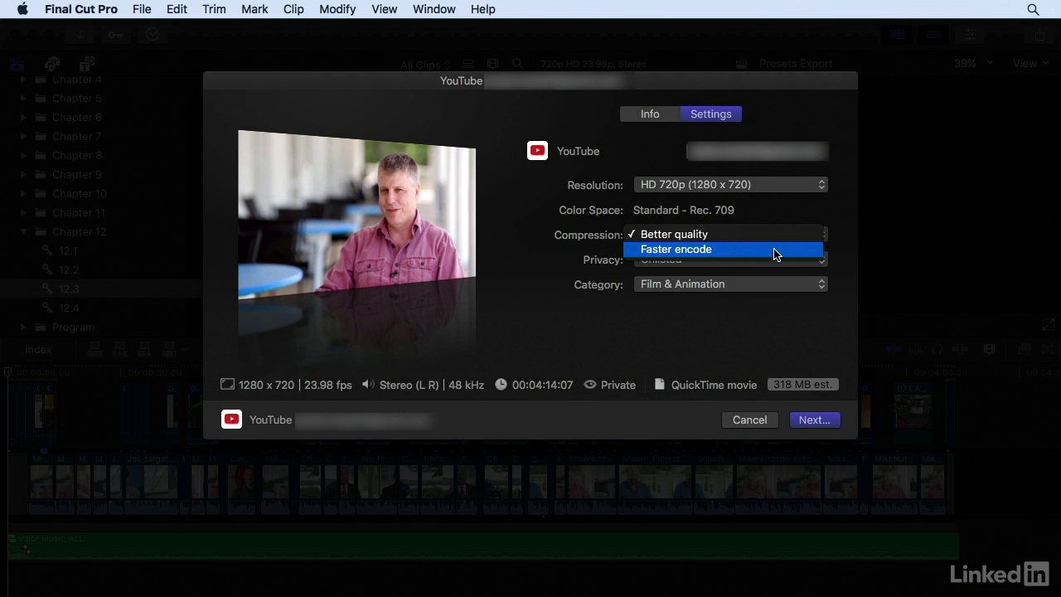
pyautogui.click(835, 247)
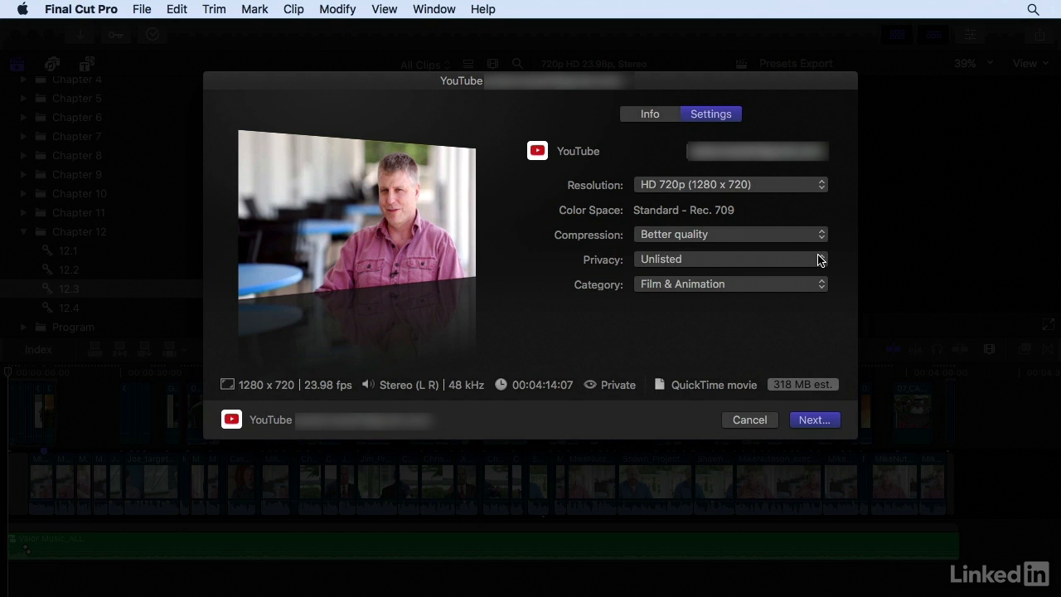
pyautogui.click(819, 258)
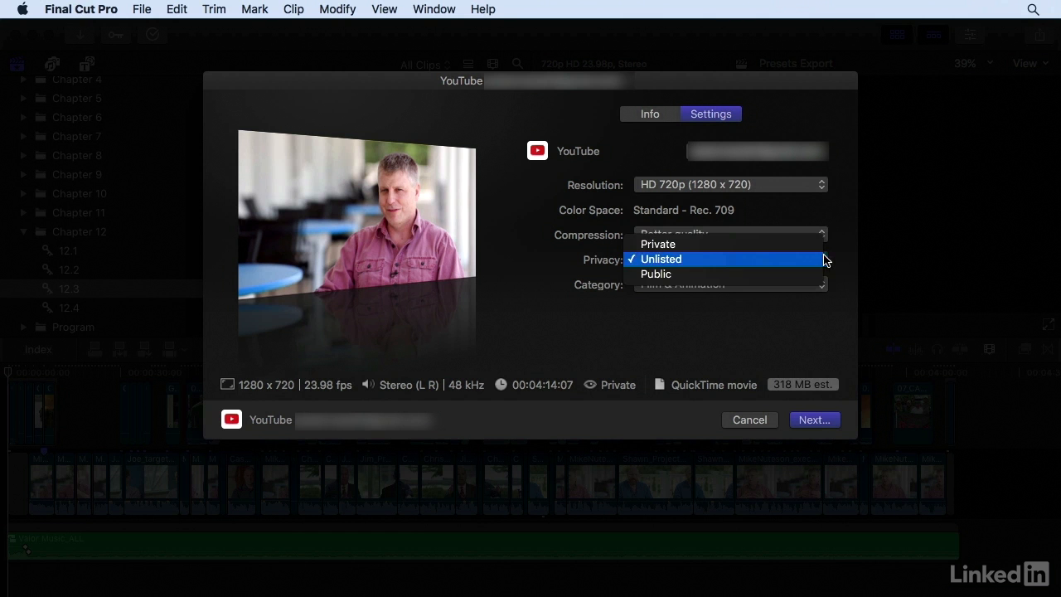
pyautogui.click(824, 260)
pyautogui.click(802, 287)
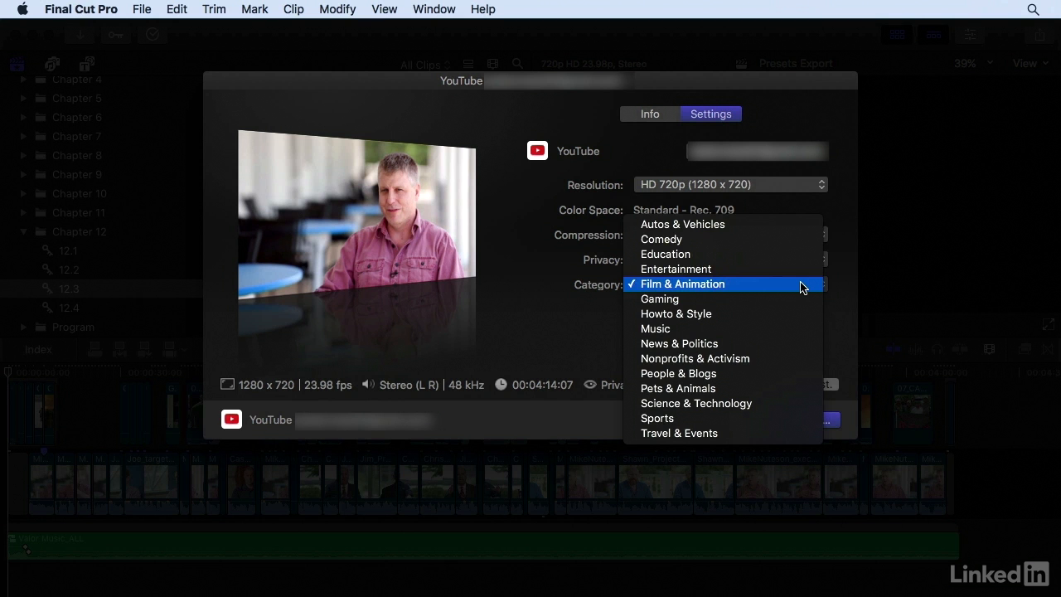
pyautogui.click(819, 287)
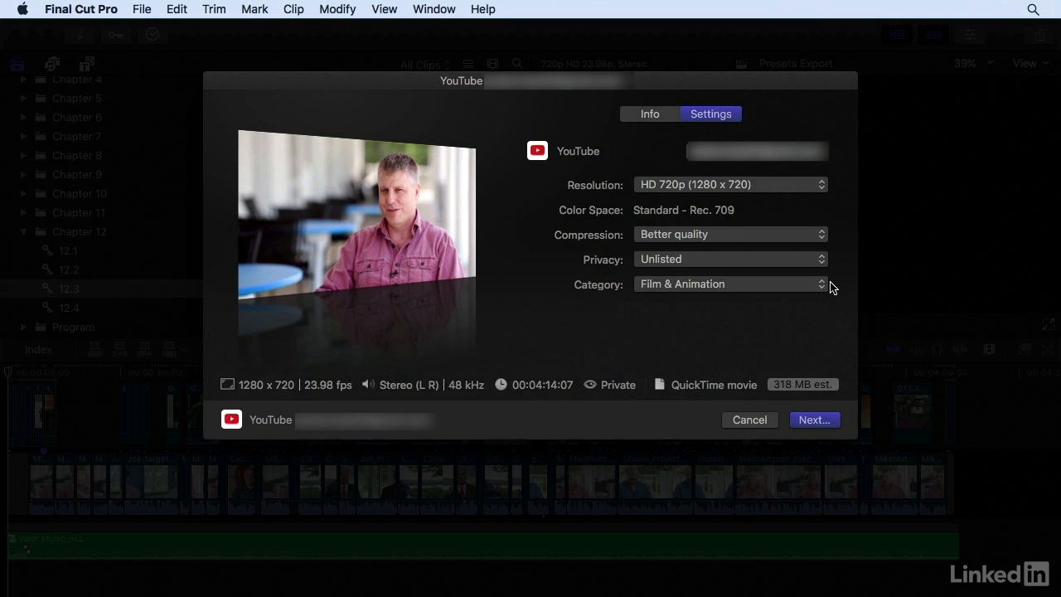
# Step: Proceed to the YouTube Terms of Service, and cancel publishing and the YouTube export
pyautogui.click(819, 419)
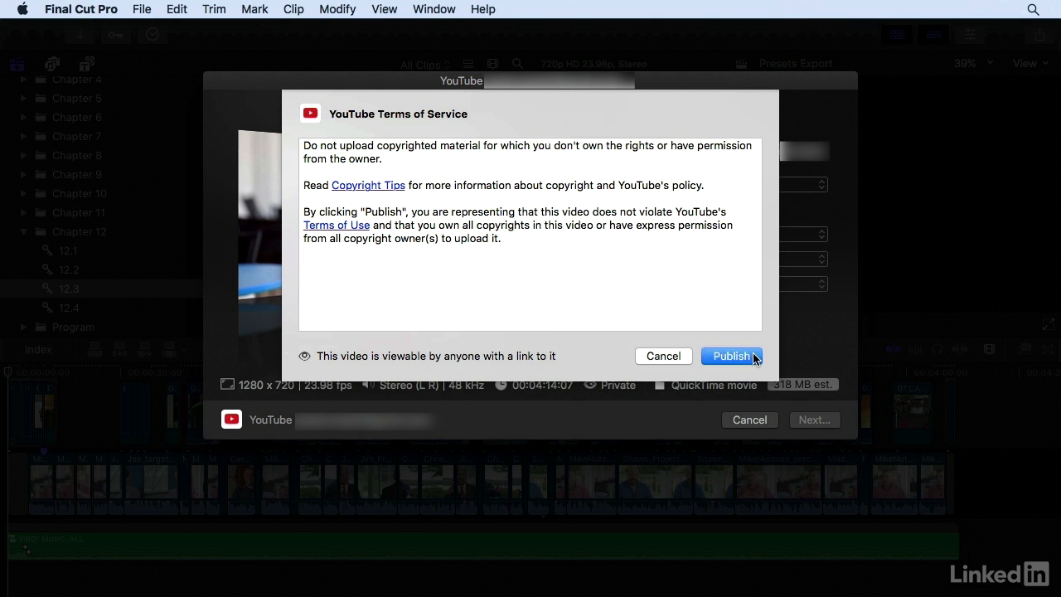
pyautogui.click(668, 356)
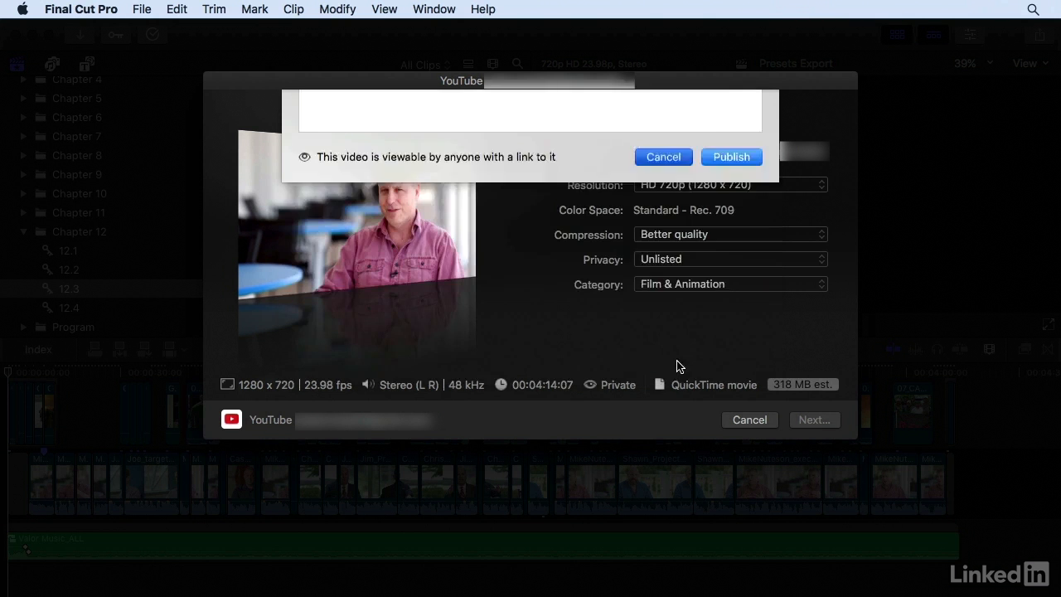
pyautogui.click(749, 420)
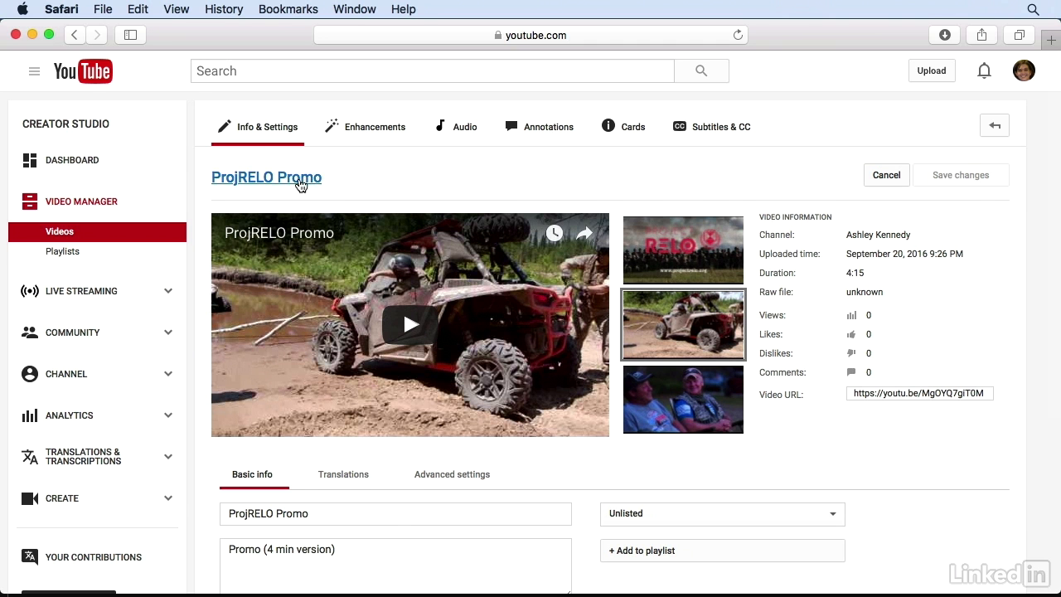
# Step: Switch to Safari and add the tag "Camp Grayling" to the uploaded ProjRELO Promo video on YouTube
pyautogui.scroll(-5, 249, 224)
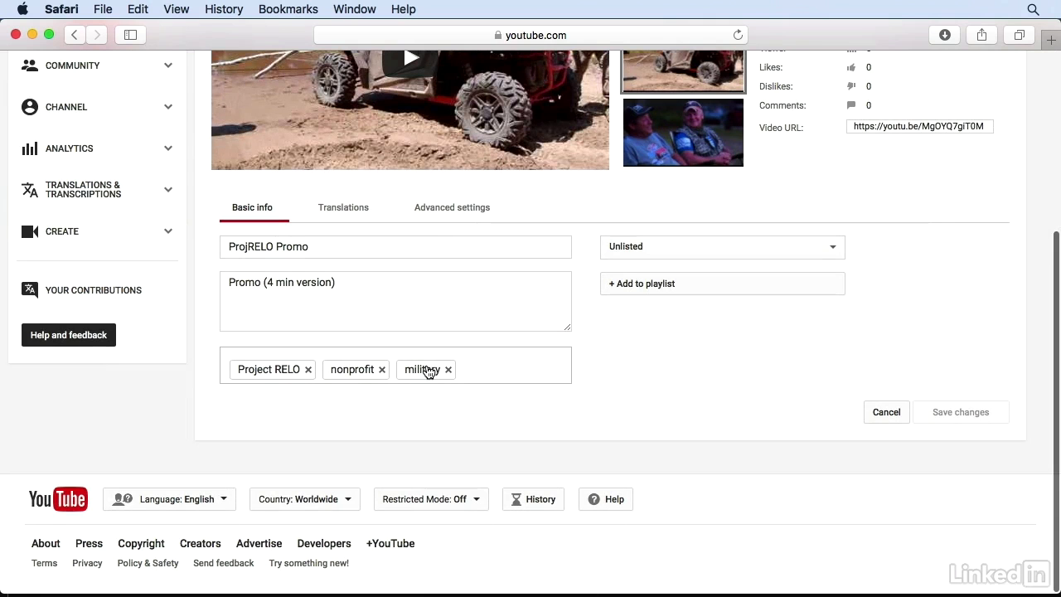
pyautogui.click(486, 370)
pyautogui.write('Camp Grayling')
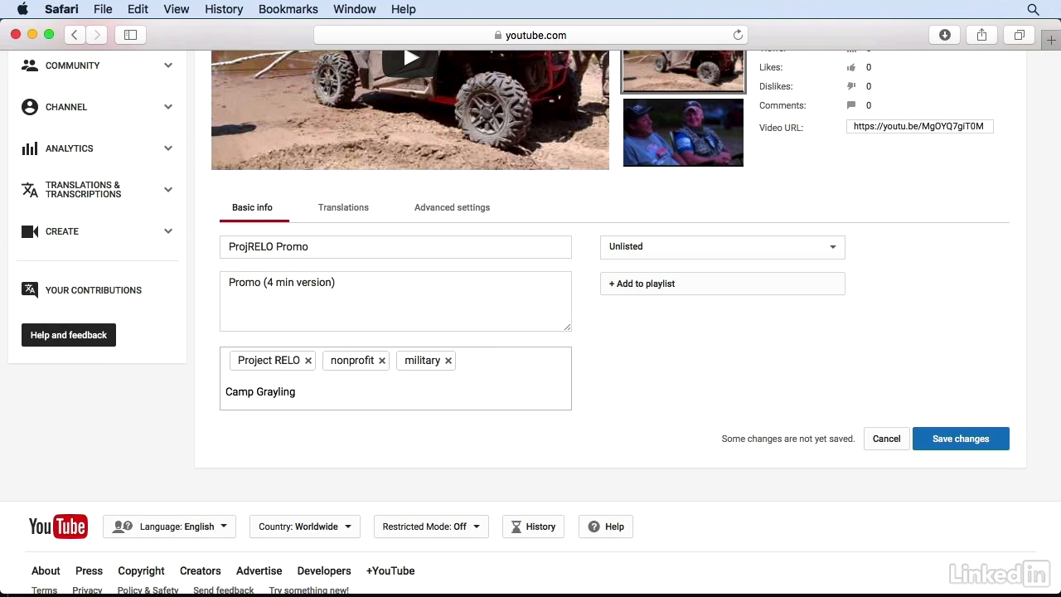
pyautogui.press('Return')
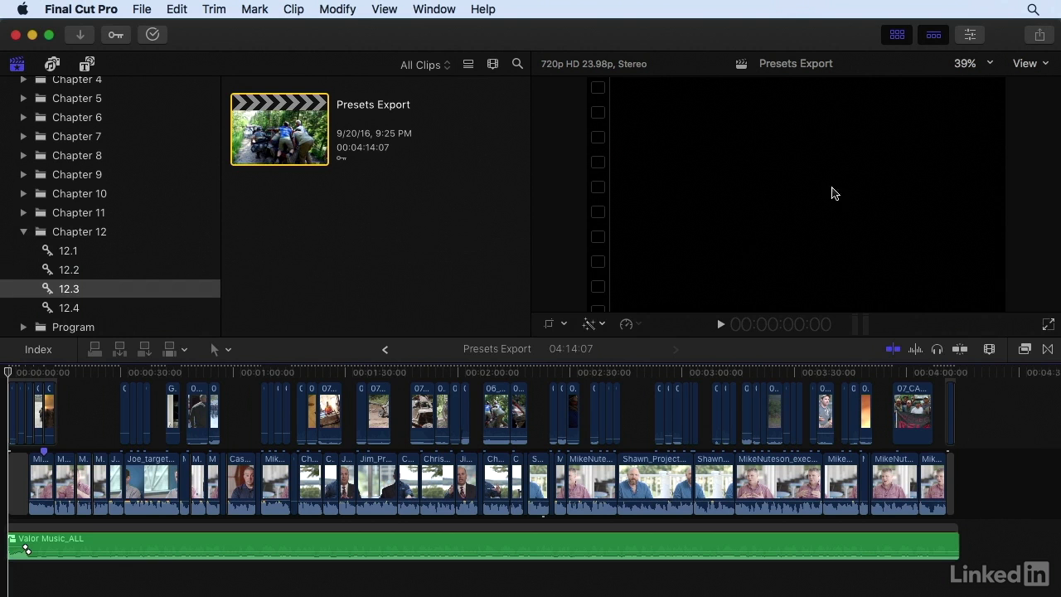
# Step: Return to Final Cut Pro, start an Apple Devices 720p export, check its compatible devices, and display its settings
pyautogui.click(1038, 37)
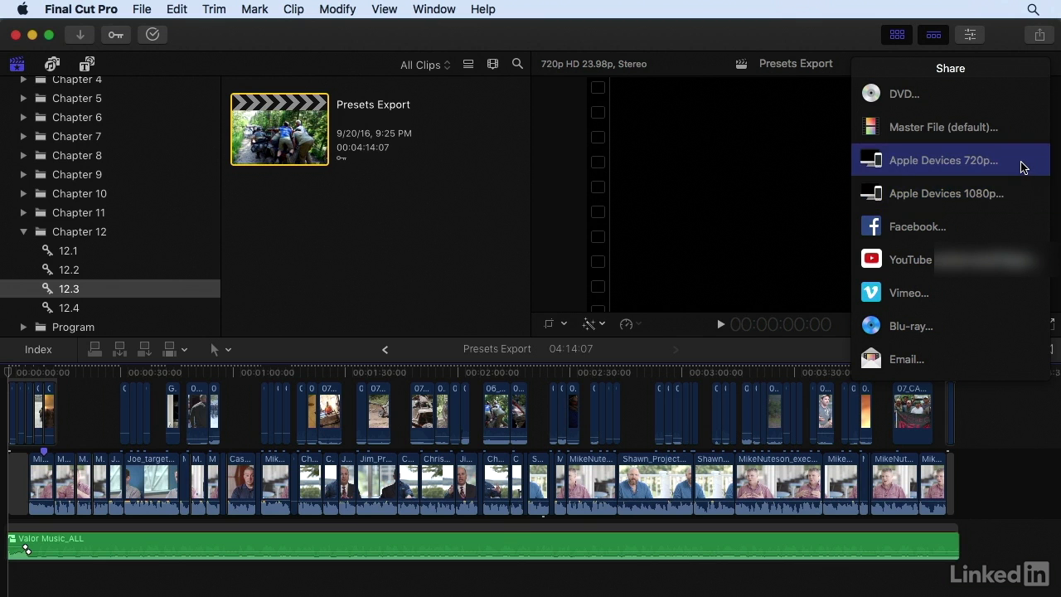
pyautogui.click(1024, 167)
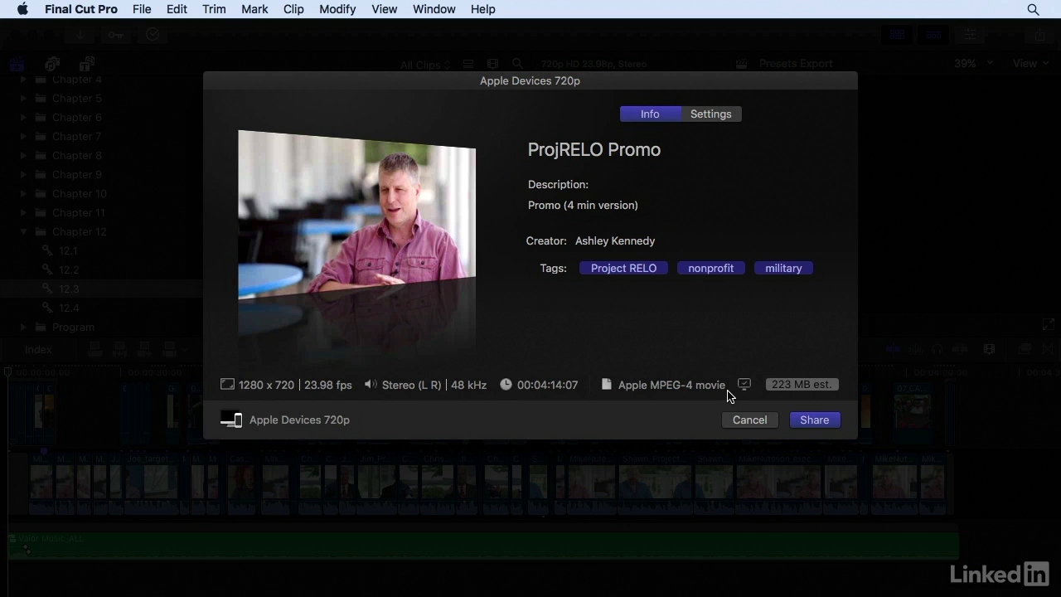
pyautogui.moveTo(743, 388)
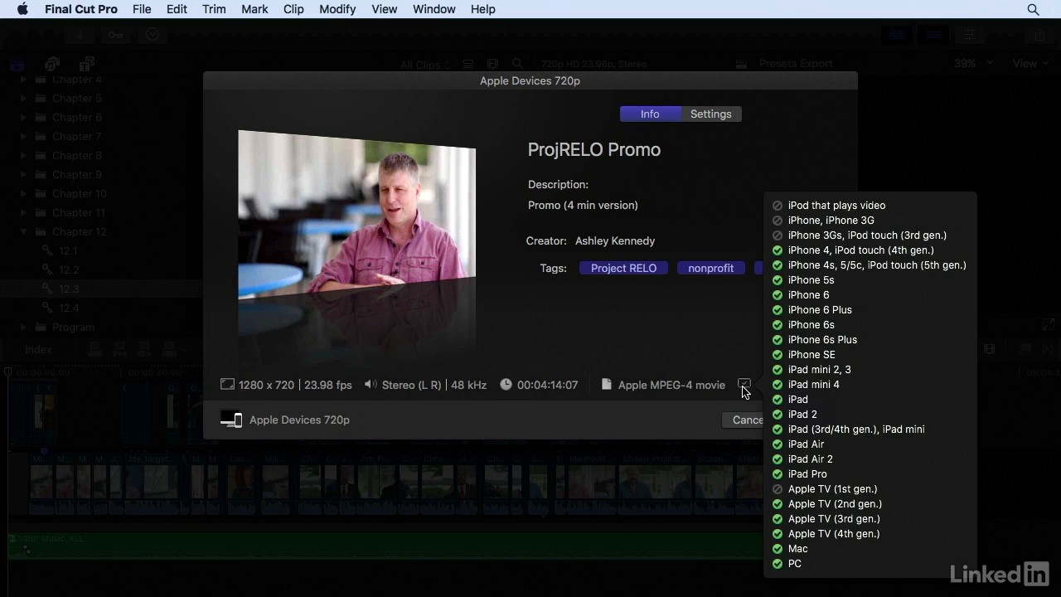
pyautogui.click(707, 114)
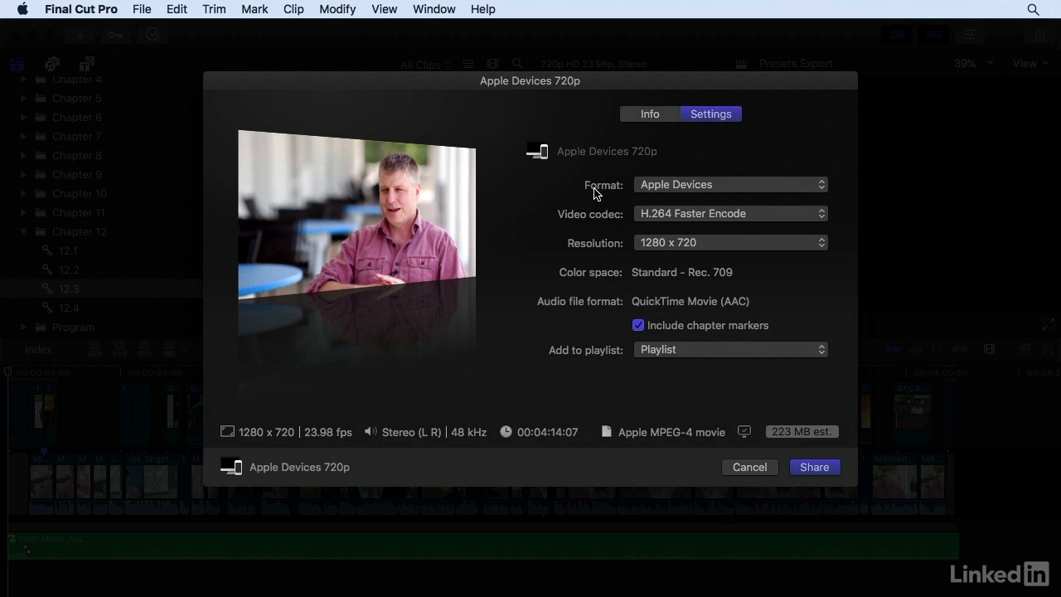
# Step: Try the Video and Audio format for the export, check its device compatibility, and restore the Apple Devices format
pyautogui.click(760, 186)
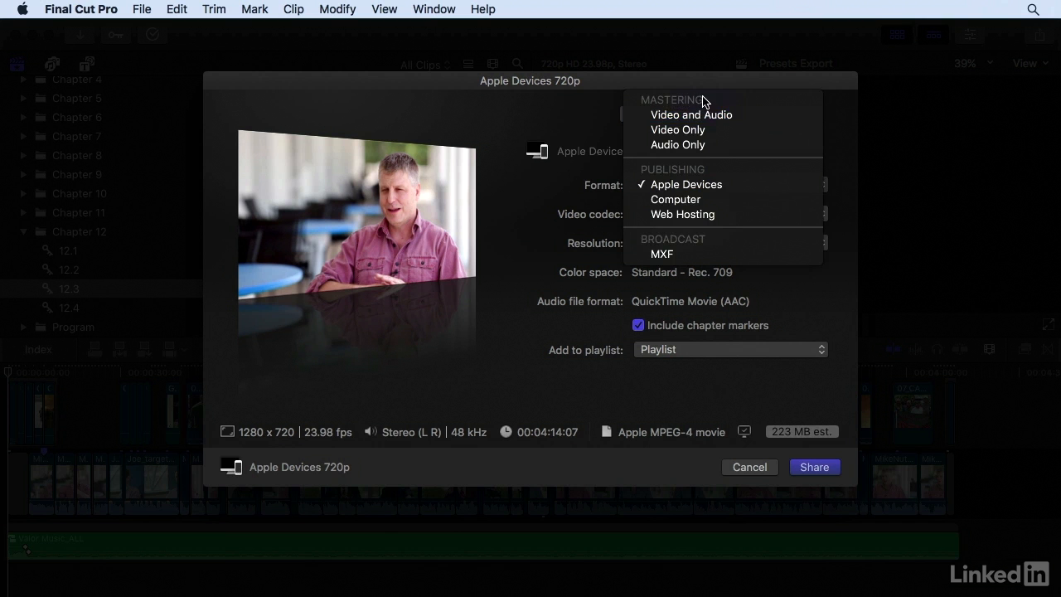
pyautogui.click(735, 114)
pyautogui.moveTo(743, 432)
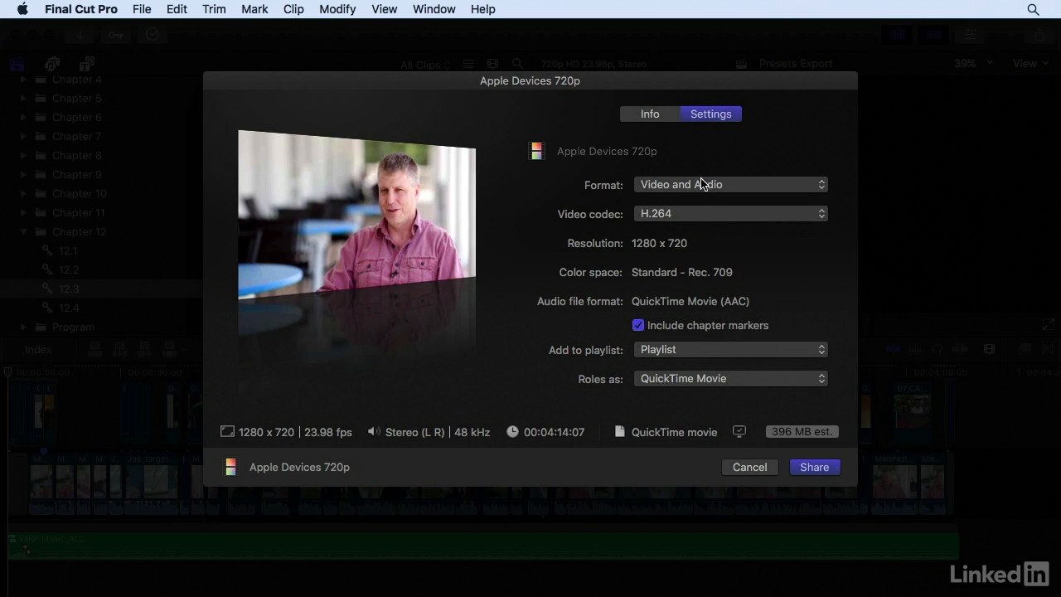
pyautogui.click(801, 185)
pyautogui.click(768, 255)
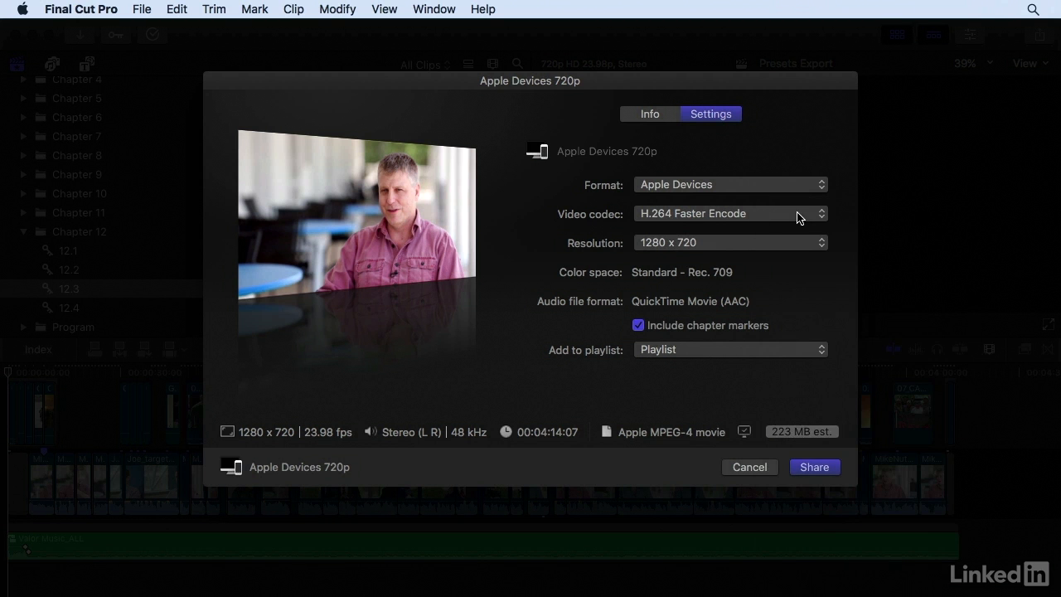
# Step: Review the video codec choices for the Apple Devices export, keeping H.264 Faster Encode
pyautogui.click(799, 217)
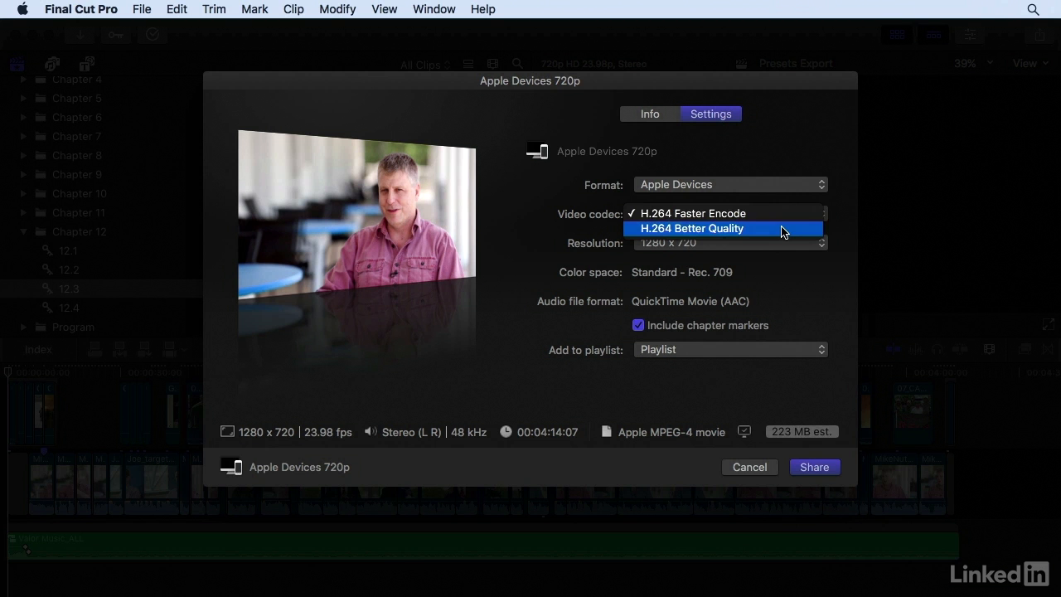
pyautogui.click(822, 242)
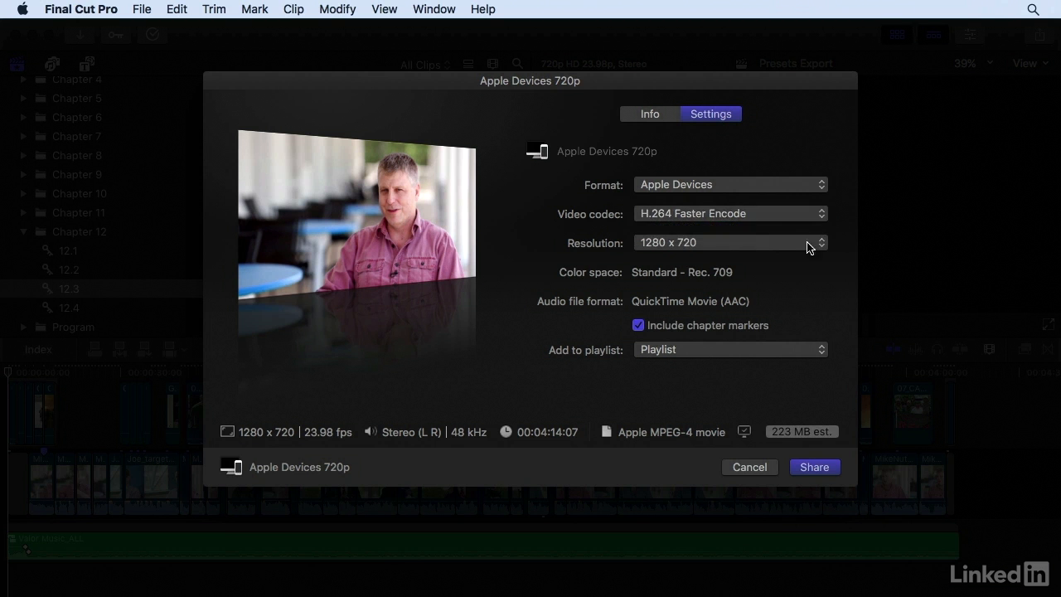
# Step: Try the 854 x 480 resolution for the Apple Devices export, then restore 1280 x 720
pyautogui.click(784, 247)
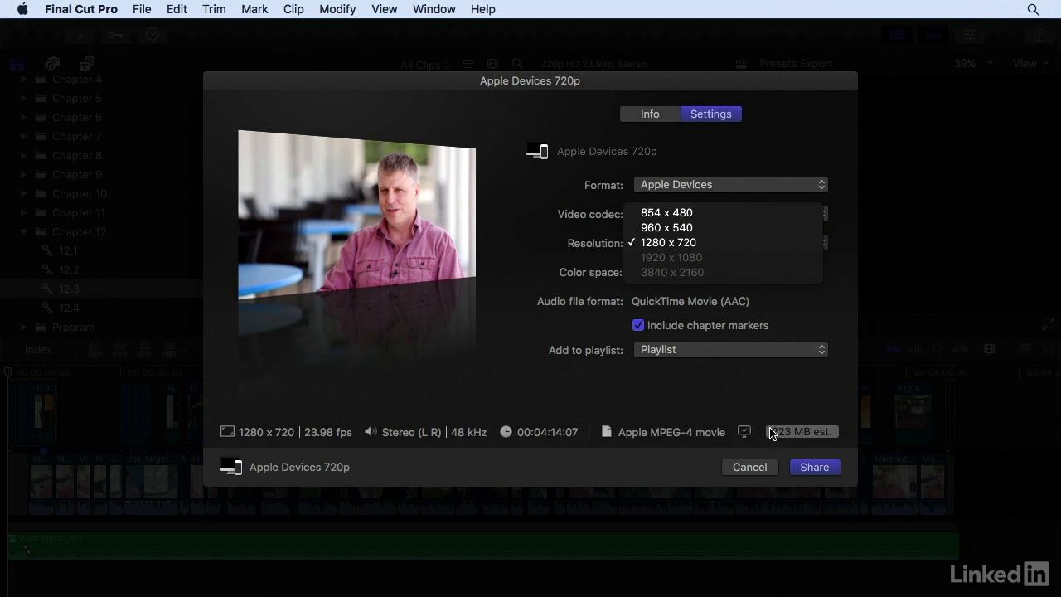
pyautogui.click(785, 217)
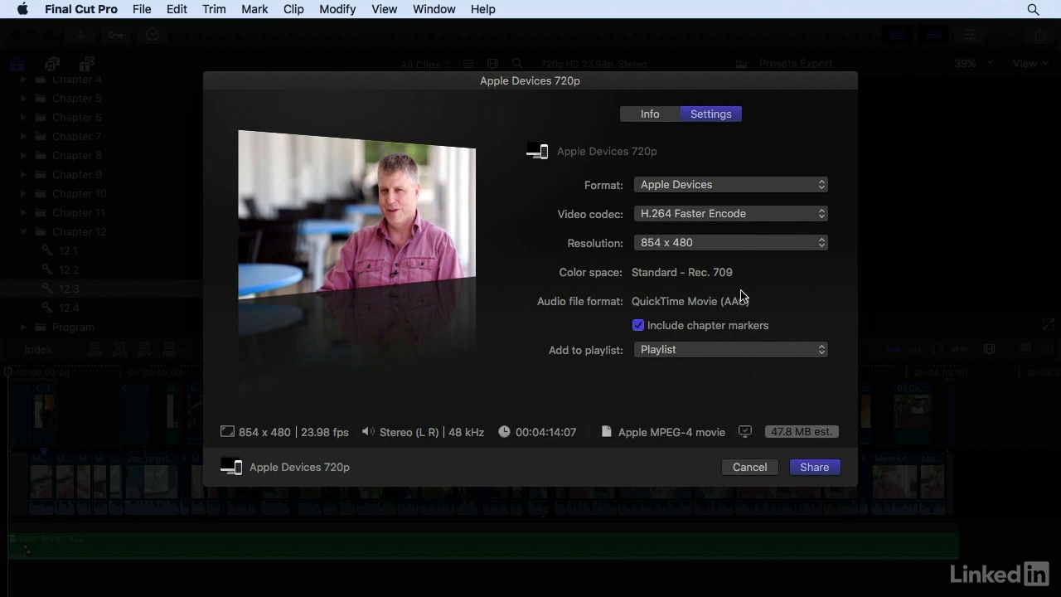
pyautogui.click(799, 242)
pyautogui.click(773, 273)
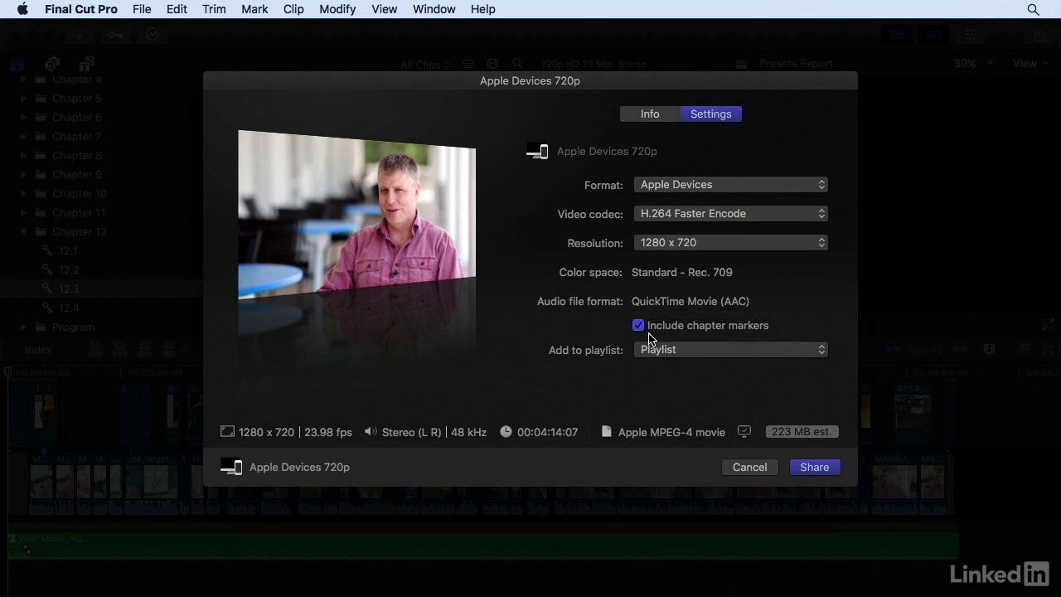
# Step: Review the playlist and open-with choices for the Apple Devices export, keeping Playlist, and cancel the export
pyautogui.click(793, 352)
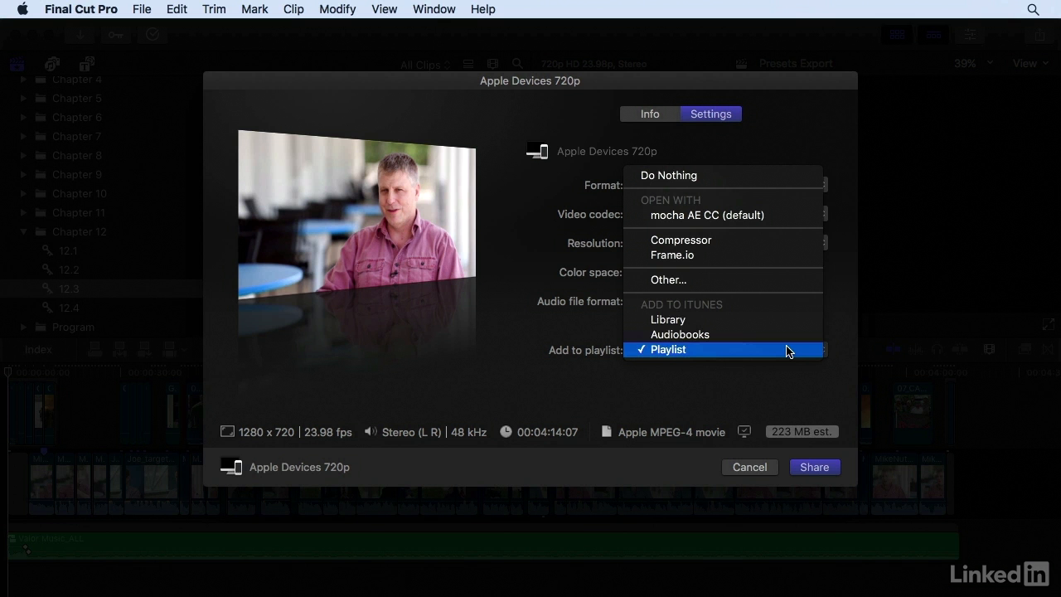
pyautogui.click(834, 351)
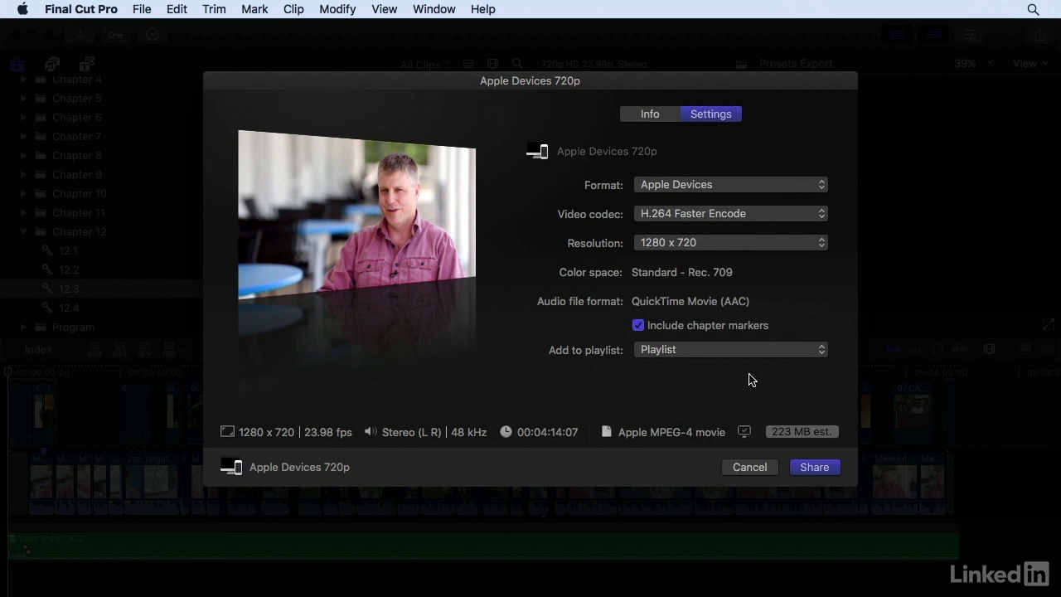
pyautogui.click(749, 467)
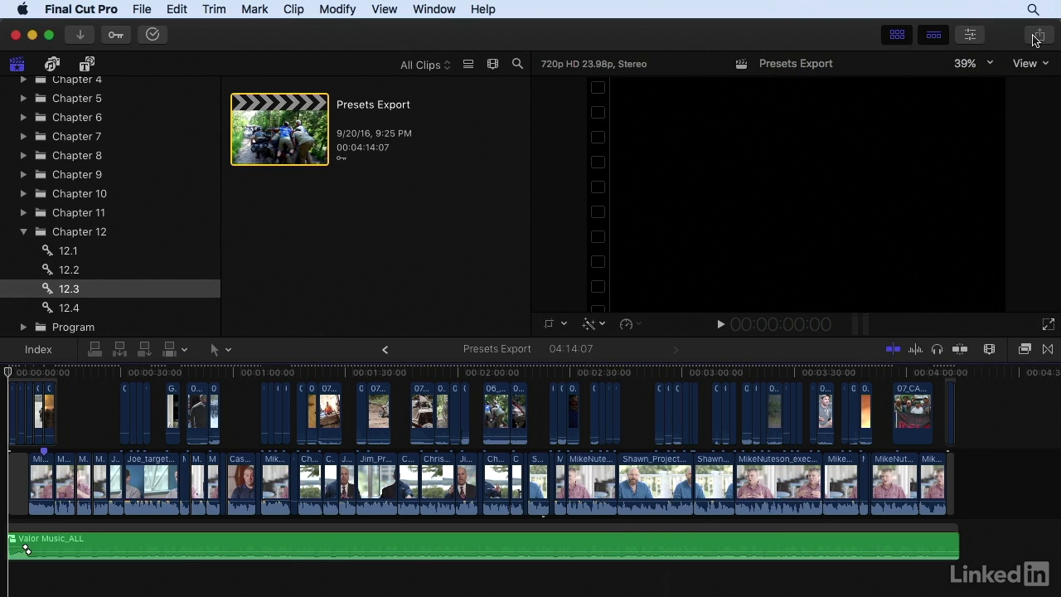
# Step: Start a DVD share of the Presets Export project and display its settings
pyautogui.click(1037, 37)
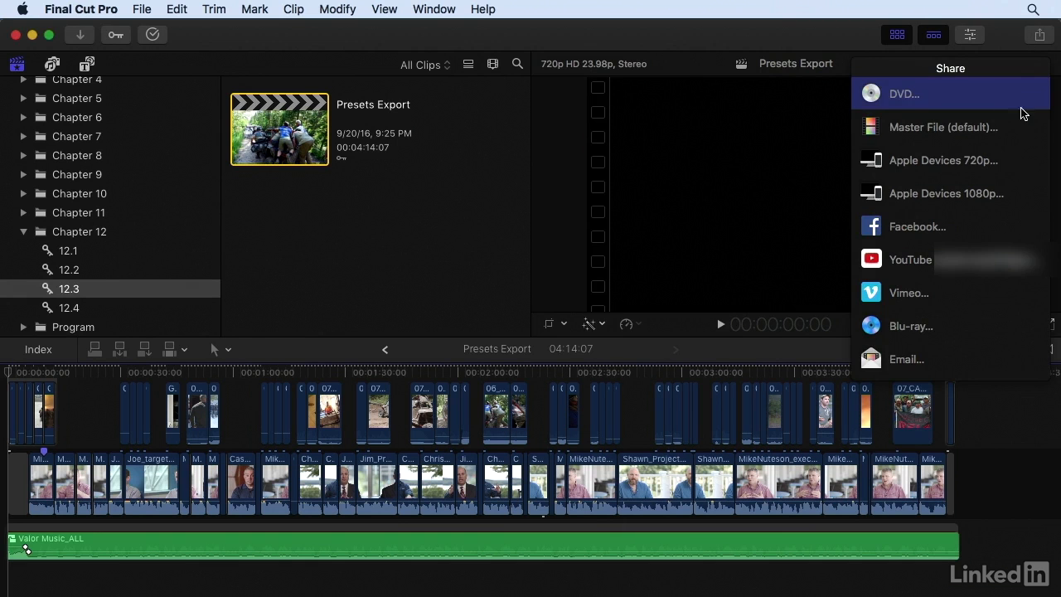
pyautogui.click(996, 97)
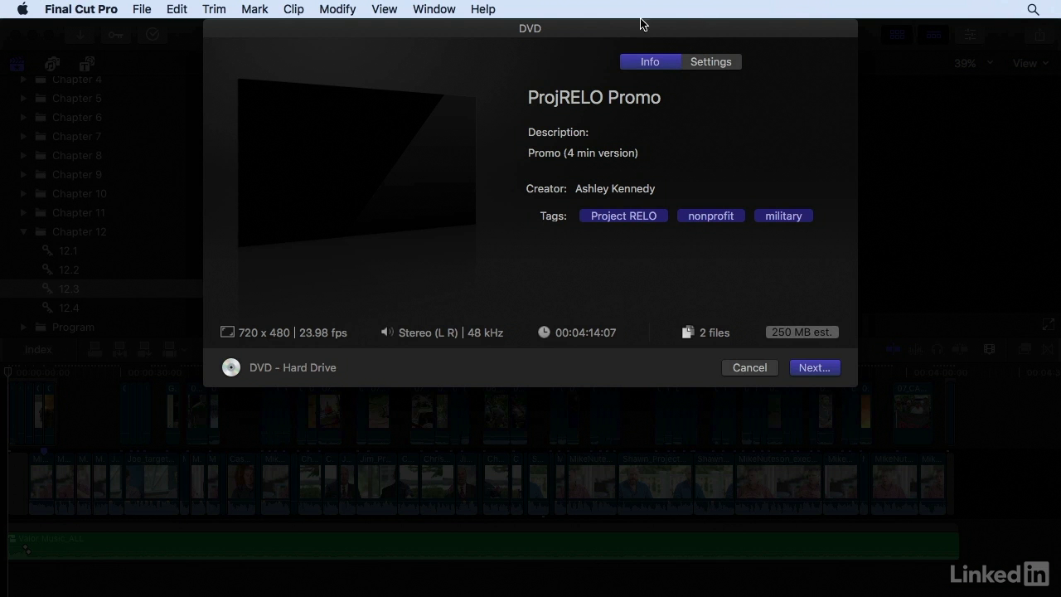
pyautogui.click(717, 64)
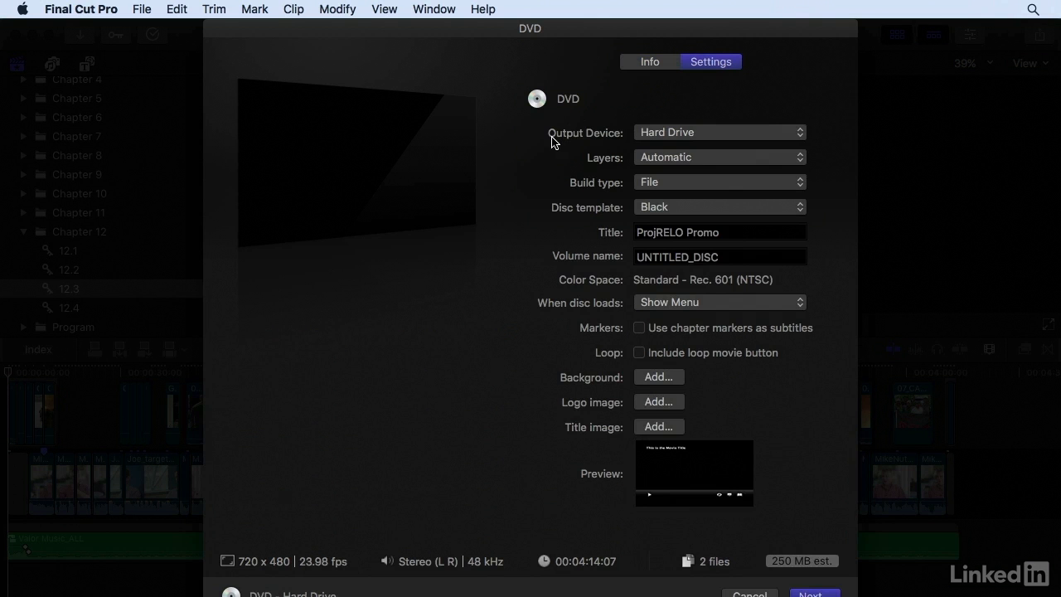
# Step: Review the output device, layers, build type and disc template choices for the DVD, keeping Hard Drive, Automatic, File and Black
pyautogui.click(770, 140)
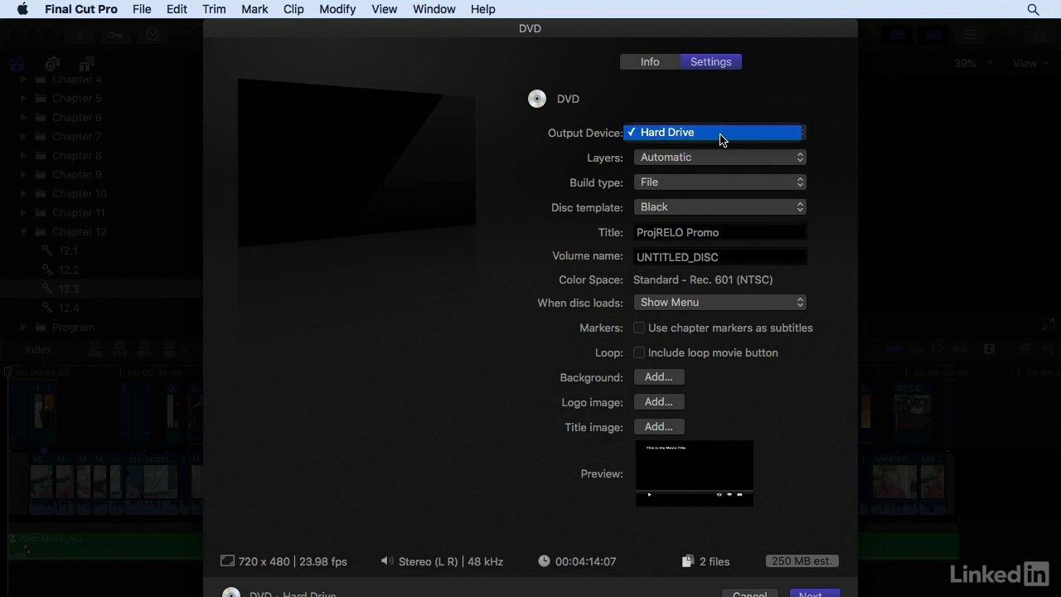
pyautogui.click(755, 133)
pyautogui.click(767, 159)
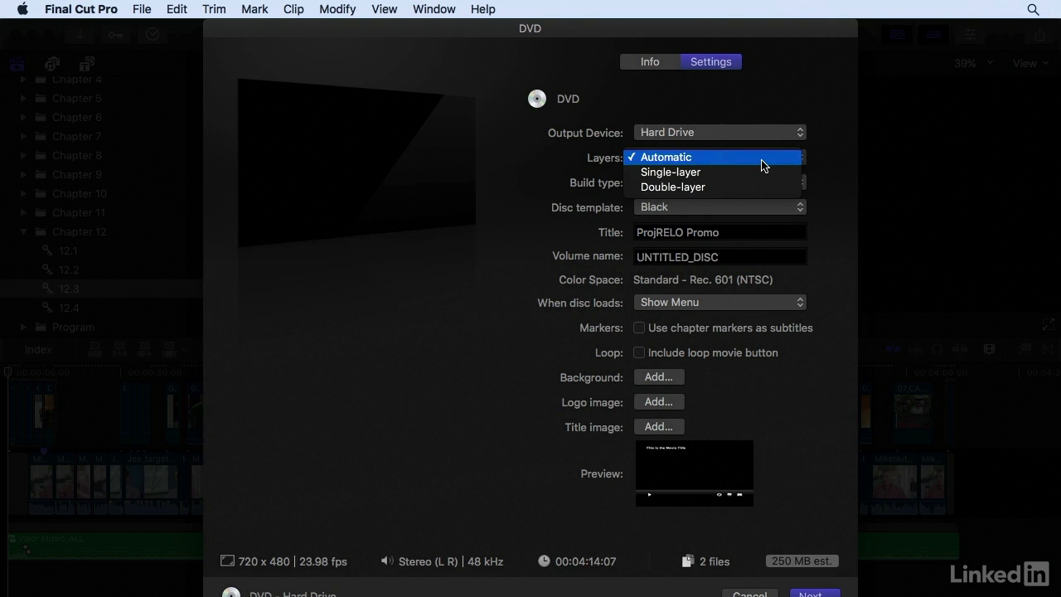
pyautogui.click(817, 166)
pyautogui.click(777, 189)
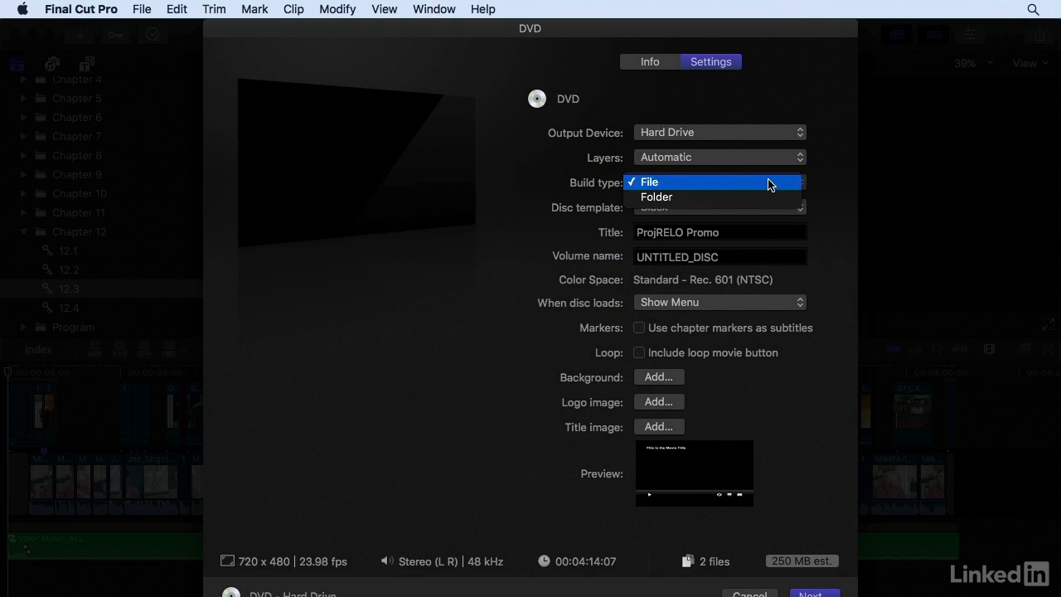
pyautogui.click(819, 186)
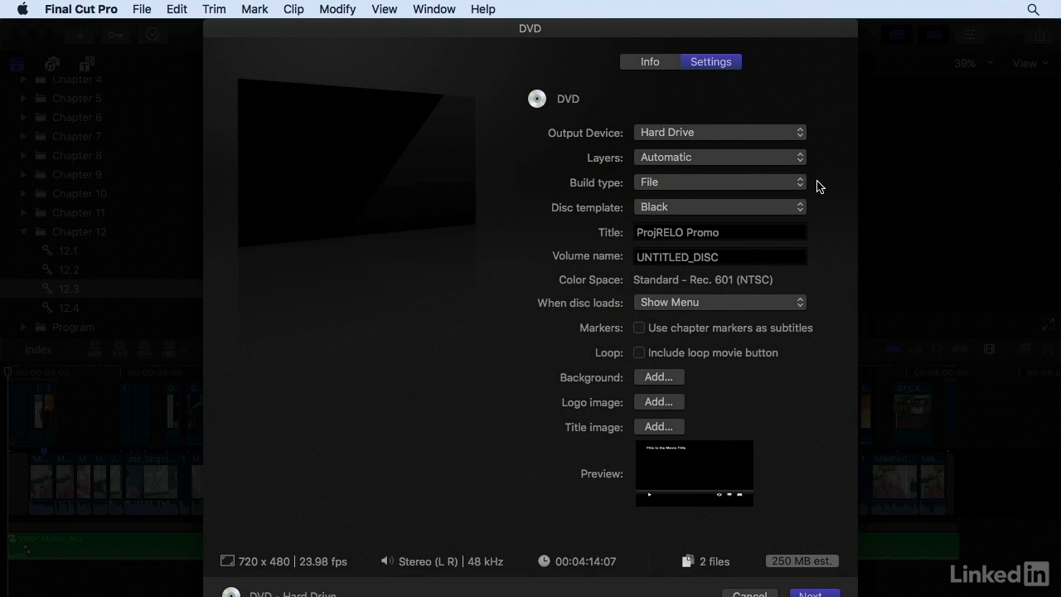
pyautogui.click(785, 207)
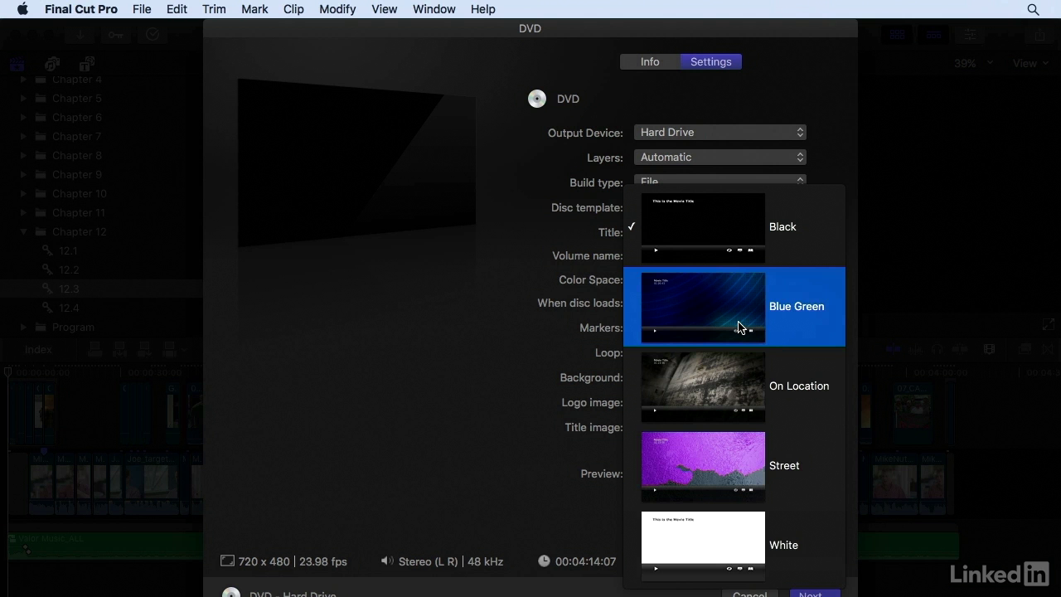
pyautogui.click(527, 251)
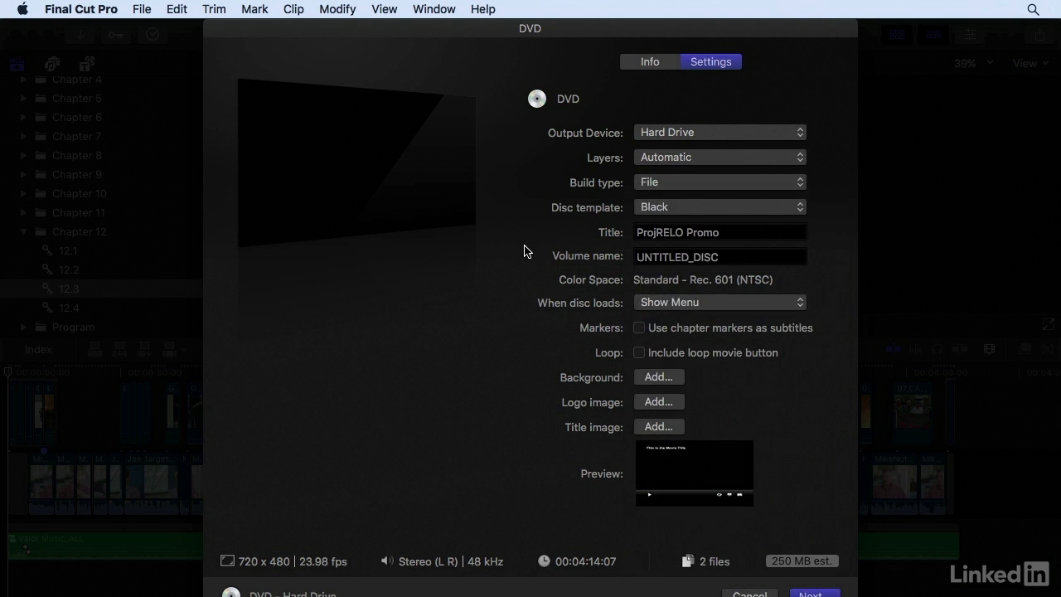
# Step: Add handshake.tiff from the Desktop as the DVD background and review the disc loading choices, keeping Show Menu
pyautogui.click(657, 380)
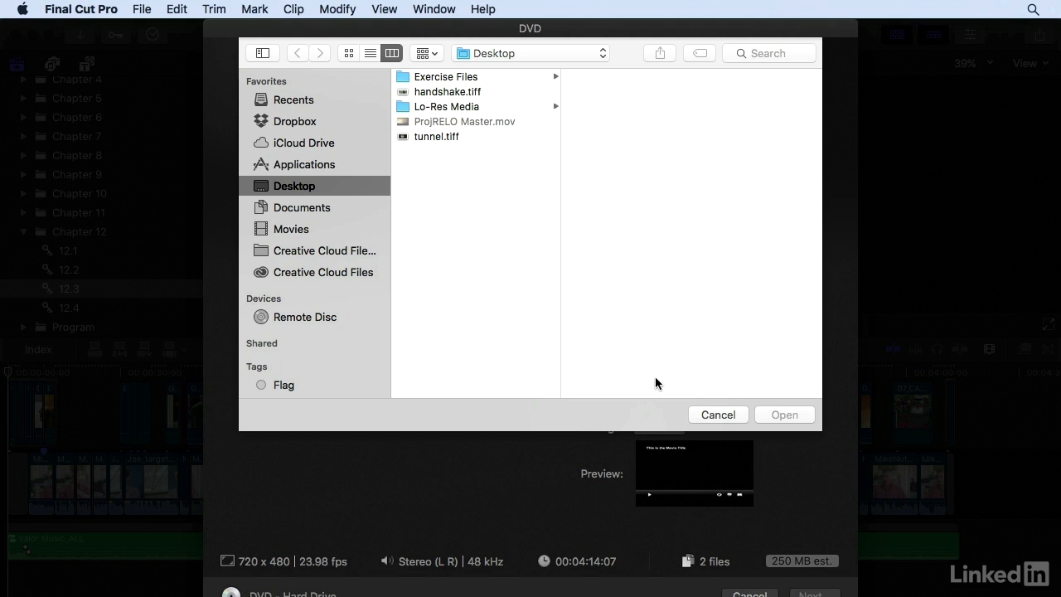
pyautogui.click(448, 92)
pyautogui.click(789, 415)
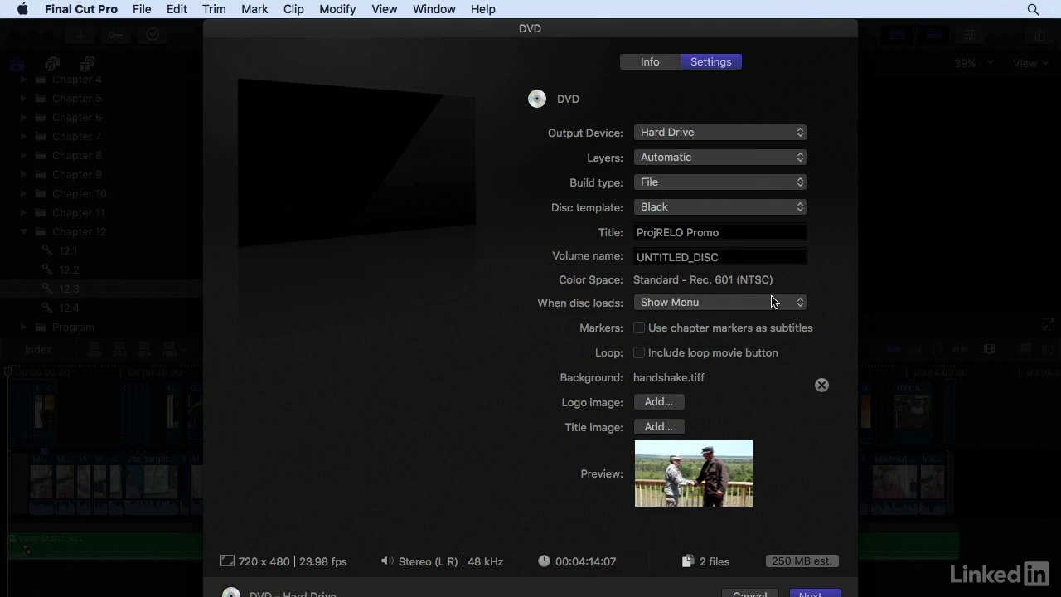
pyautogui.click(772, 301)
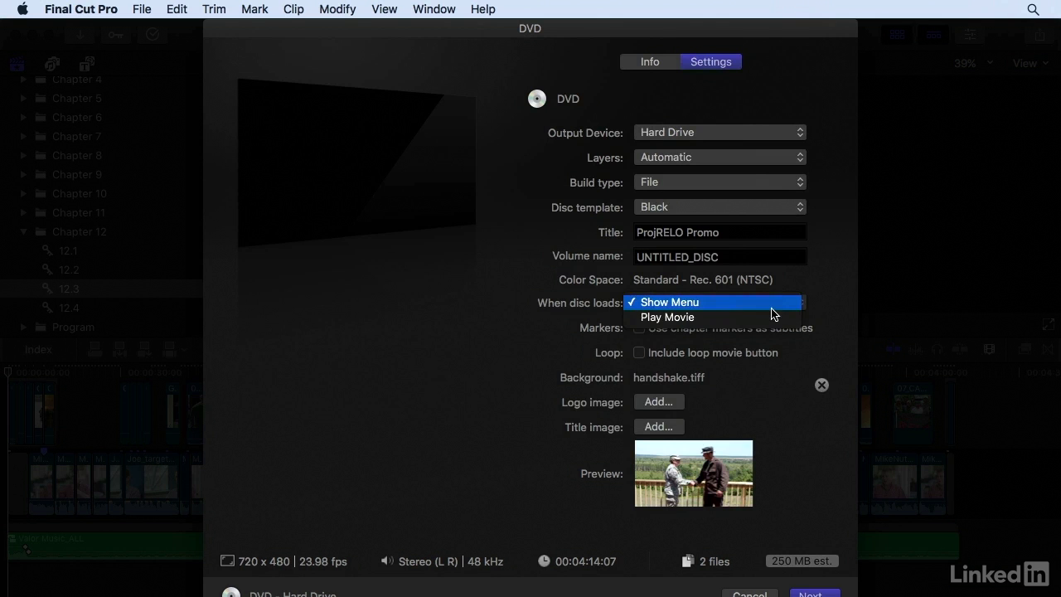
pyautogui.click(840, 322)
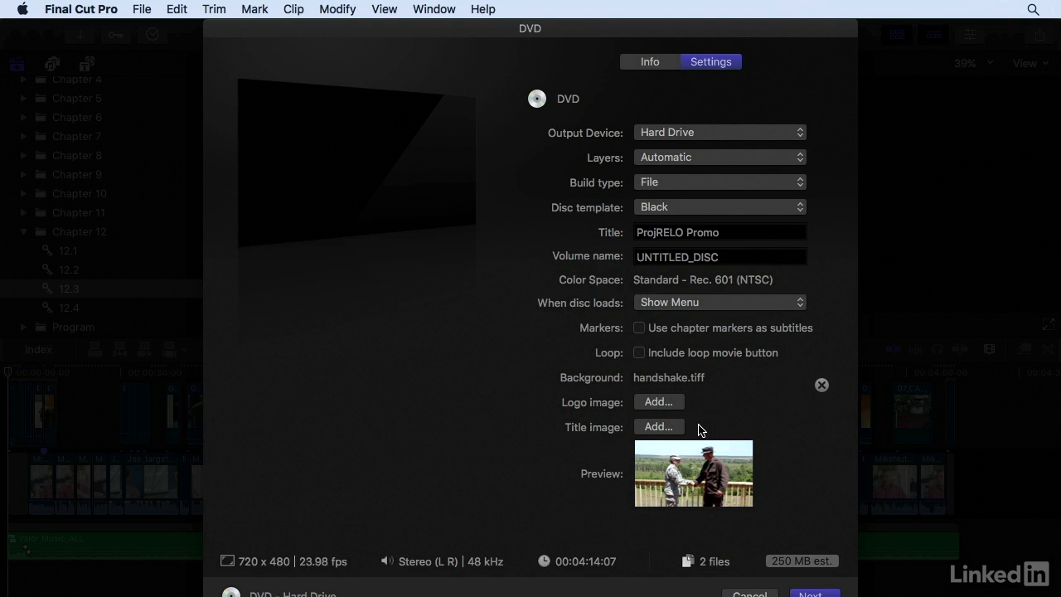
# Step: Proceed to the save location for the DVD file, then cancel both the save and the DVD share
pyautogui.click(810, 592)
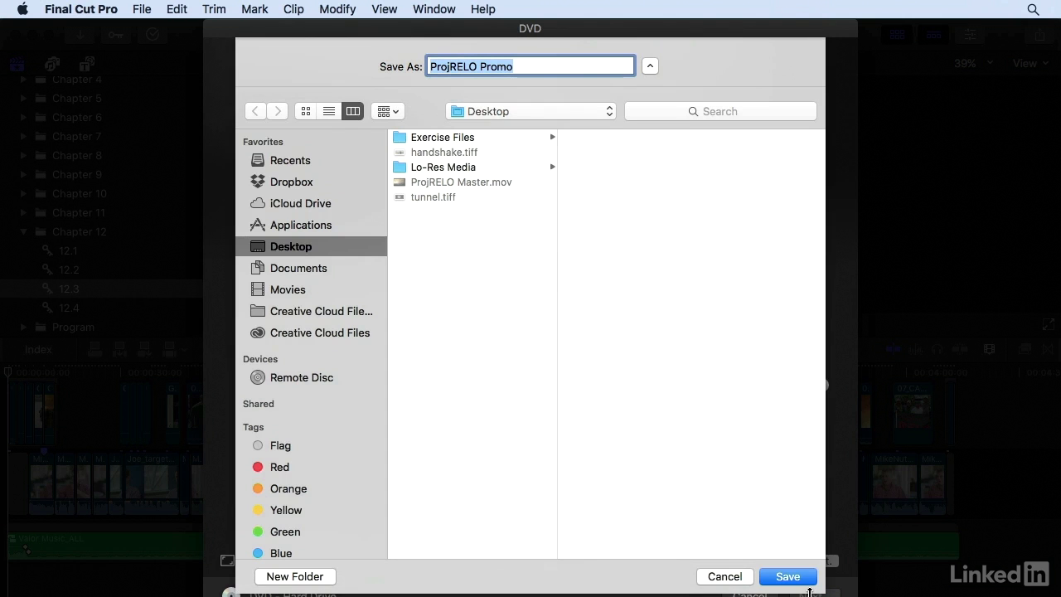
pyautogui.click(725, 576)
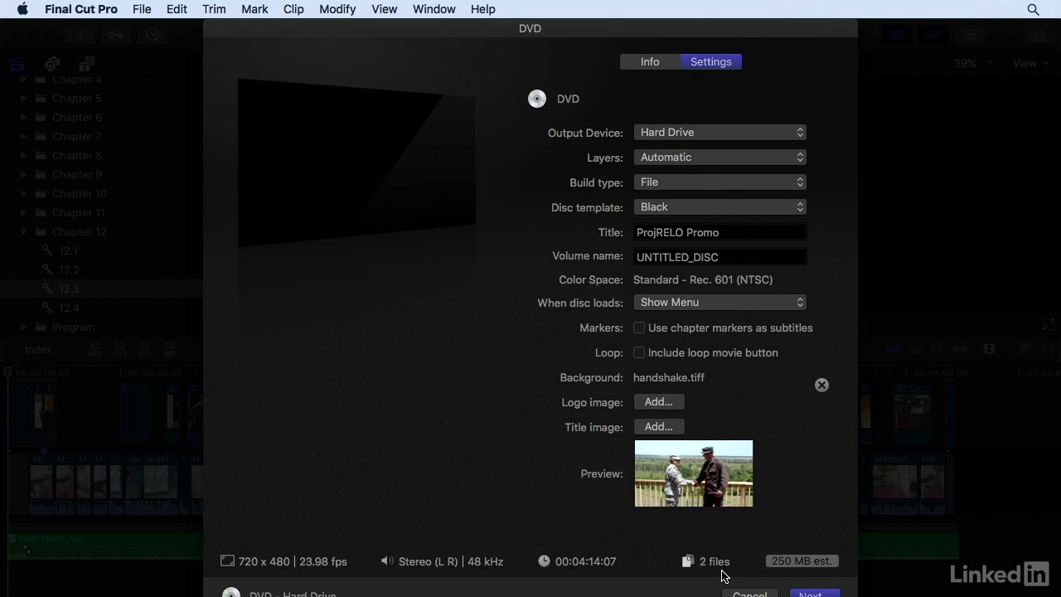
pyautogui.click(746, 593)
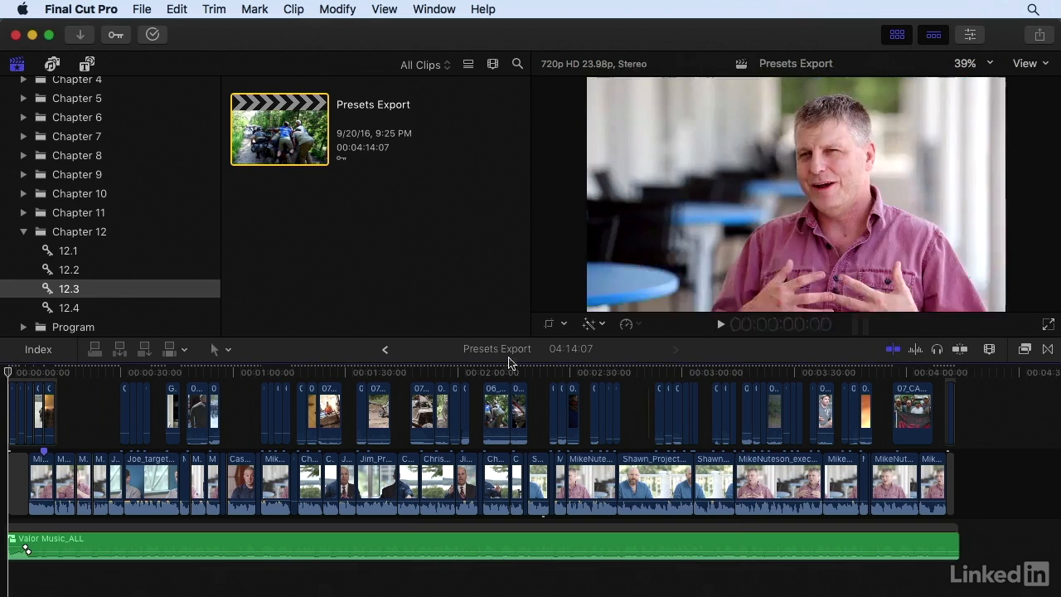